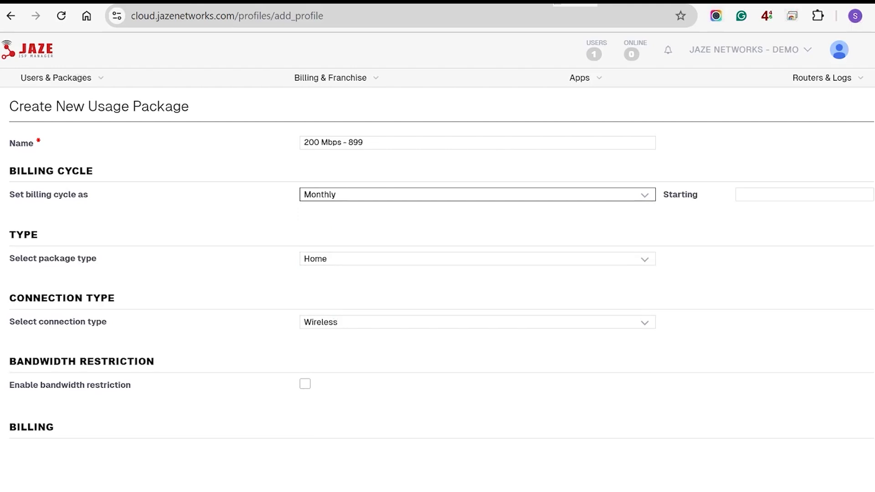
Step: Start the billing cycle on day 1, keep Home as package type, and choose Fiber connection
click(804, 195)
text(1)
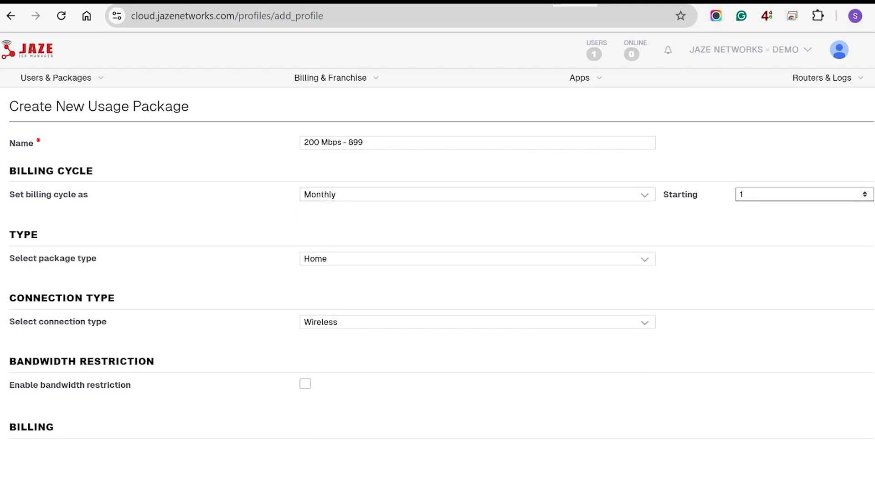
key(Tab)
key(space)
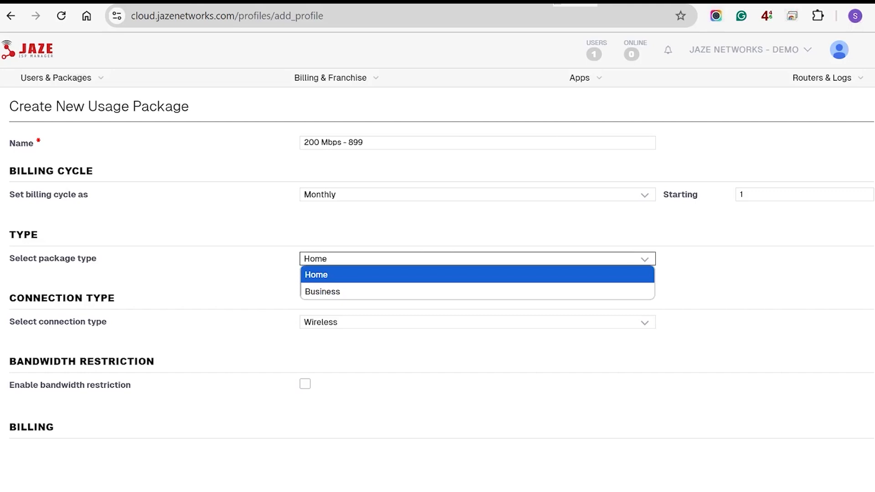
key(Return)
key(Tab)
key(space)
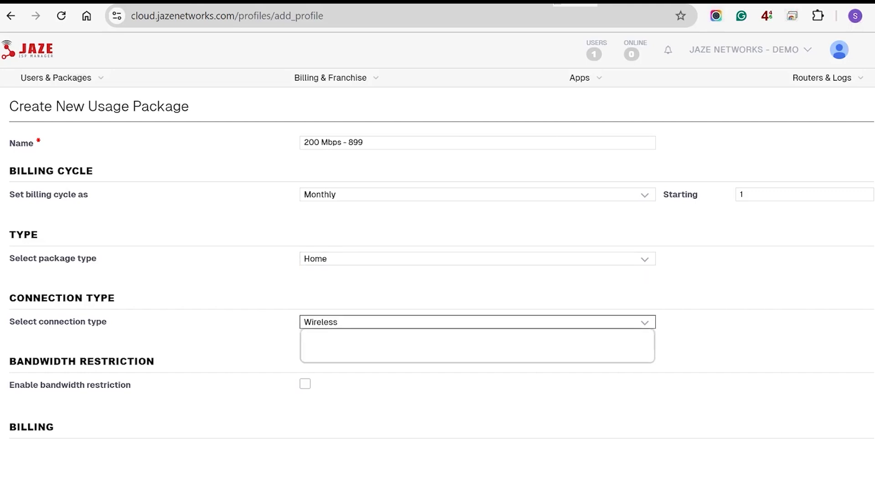
key(Down)
key(Return)
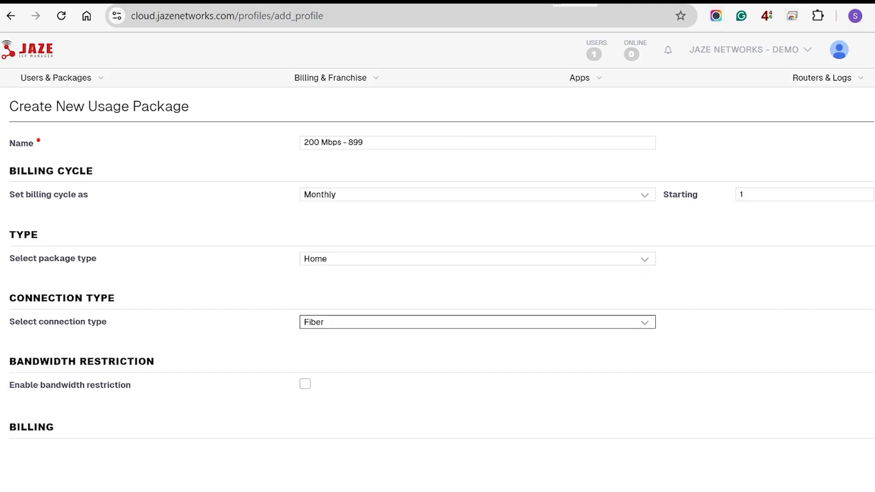
scroll(437, 237, down, 2)
Step: Enable bandwidth restriction with a new '200 Mbps N' template at 200 Mbps download and upload
key(Tab)
key(space)
key(Tab)
key(Tab)
key(space)
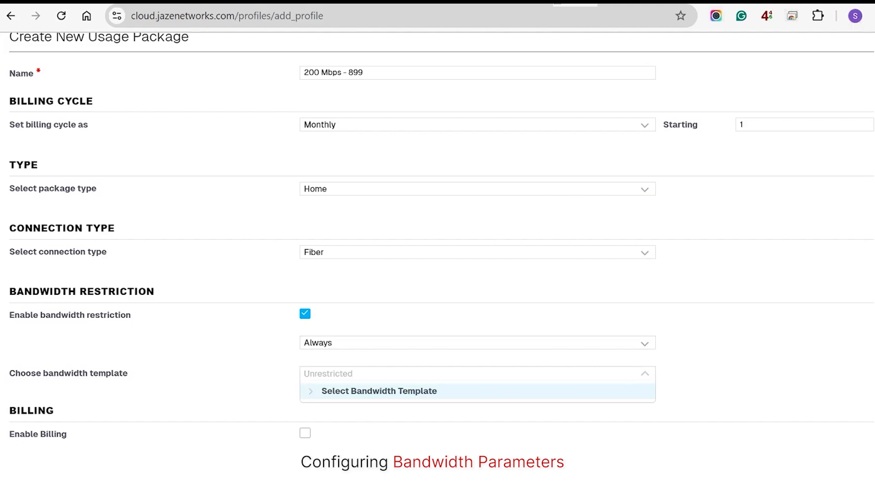
scroll(473, 260, down, 10)
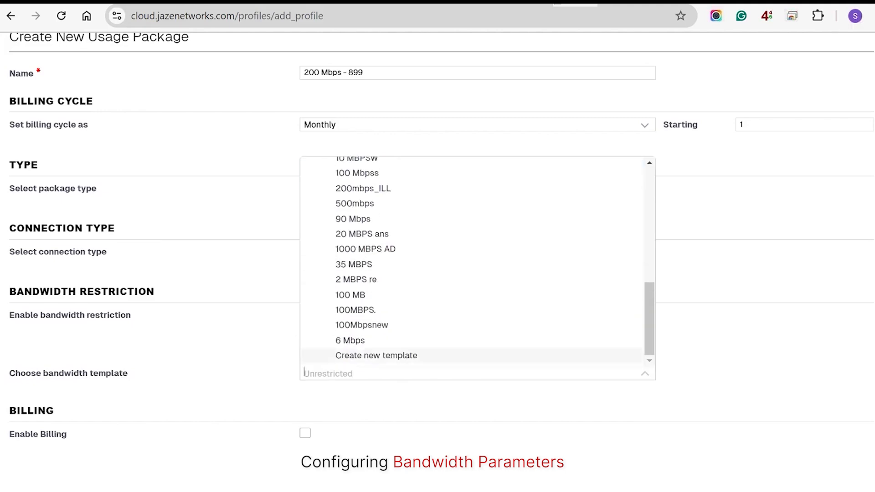
key(Return)
text(200 Mbps N)
key(Tab)
text(200)
key(Tab)
key(Down)
key(Tab)
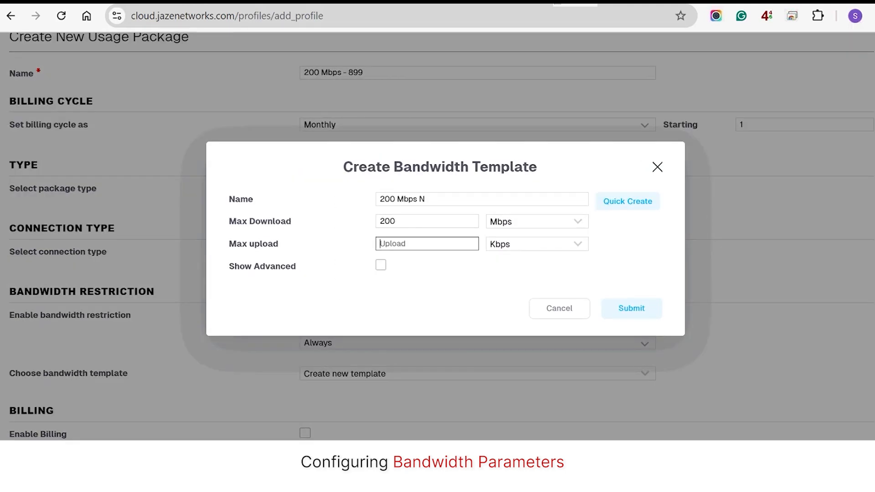
text(200)
key(Tab)
key(Down)
key(Return)
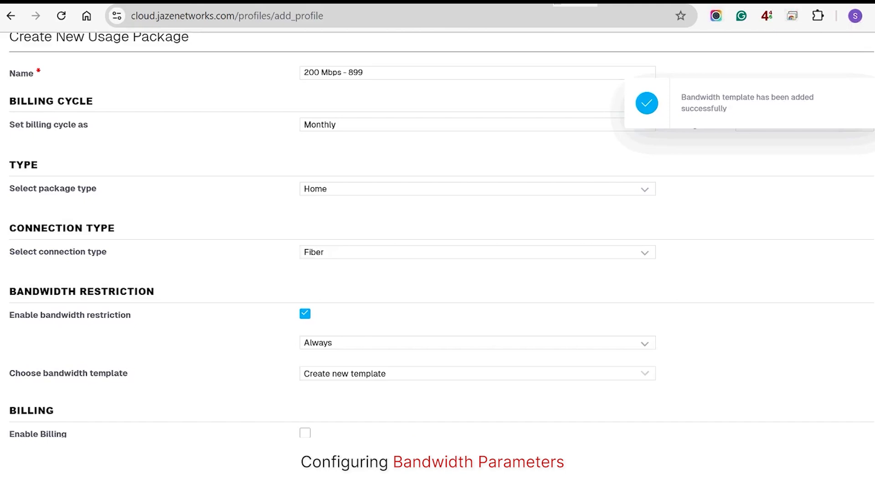
scroll(477, 257, down, 2)
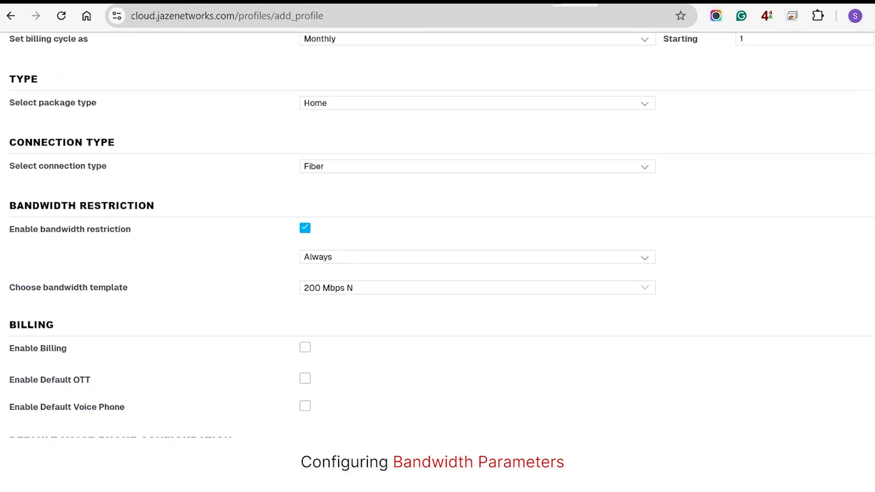
Step: Restrict bandwidth within a 3300 GB FUP reset every billing cycle, then drop to 10 Mbps
click(476, 257)
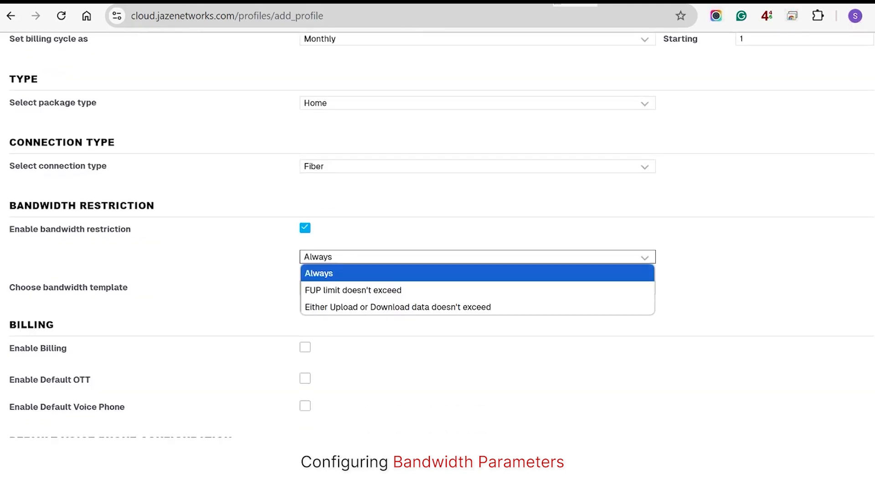
click(477, 290)
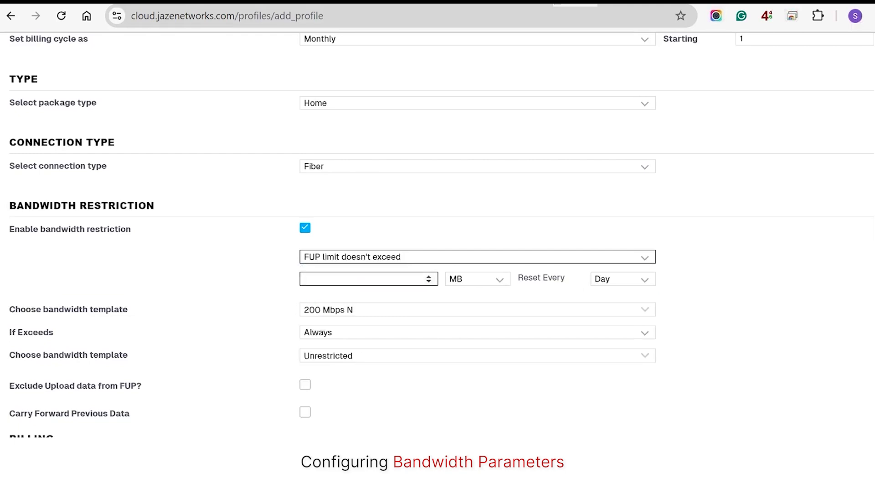
click(368, 279)
text(3300)
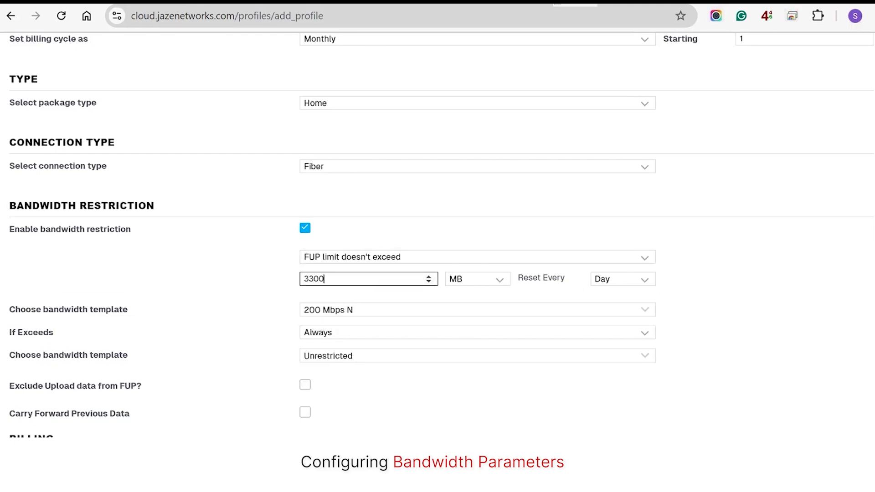
click(477, 278)
click(455, 311)
click(623, 279)
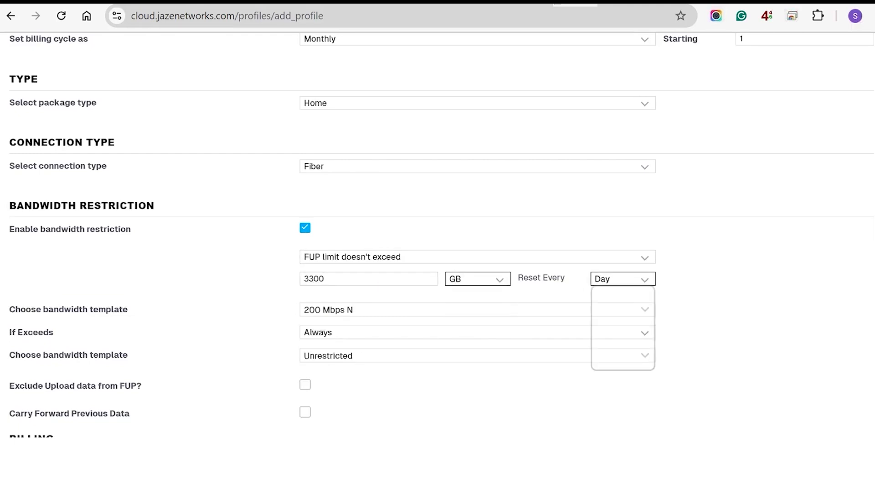
click(618, 362)
click(477, 356)
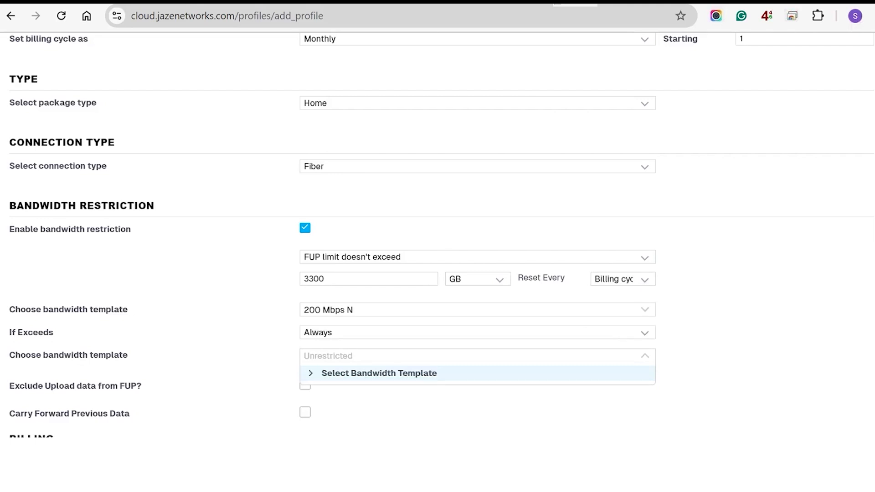
text(10 M)
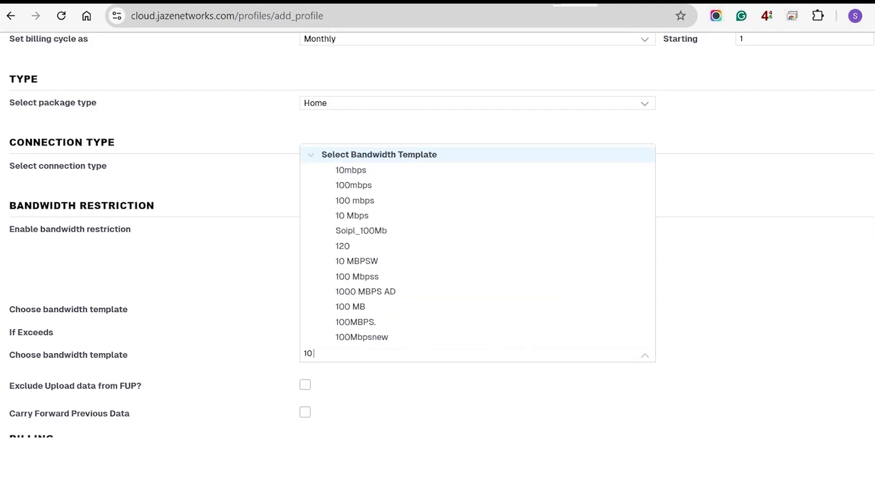
key(Down)
key(Return)
Step: Enable carrying forward previous data with a 3300 GB maximum limit
scroll(437, 255, down, 2)
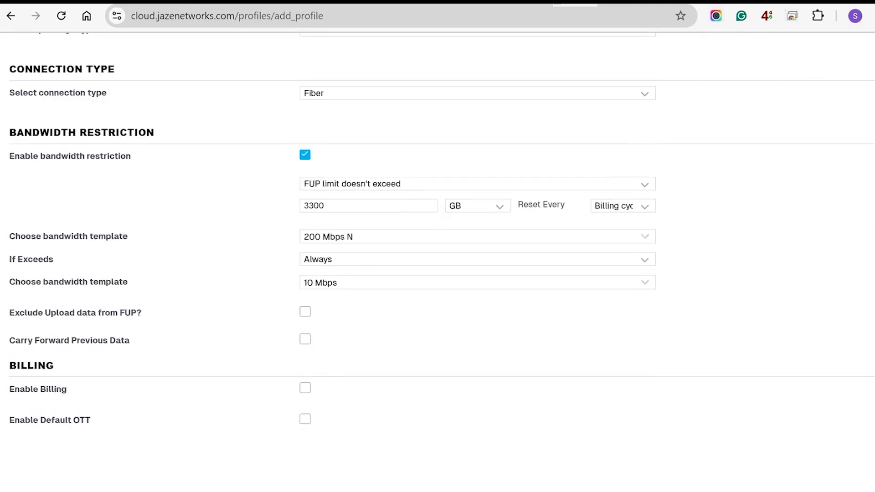
triple_click(52, 340)
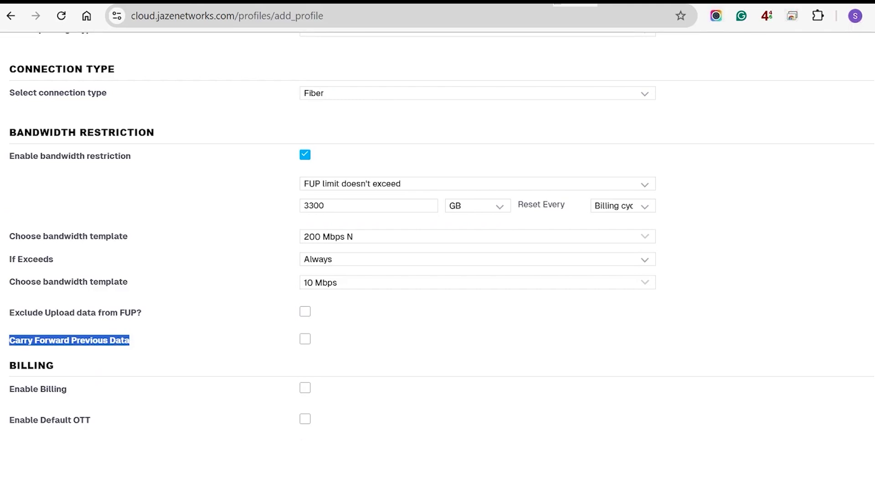
click(305, 339)
click(332, 359)
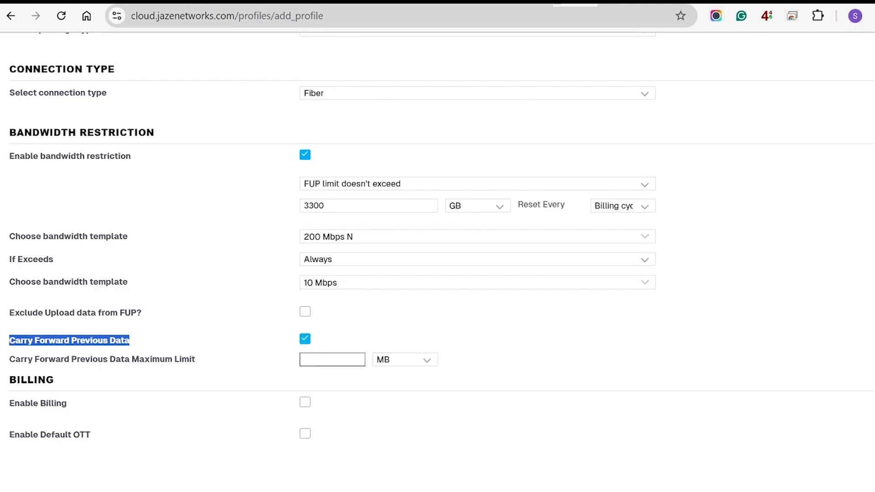
text(3330)
key(BackSpace)
key(BackSpace)
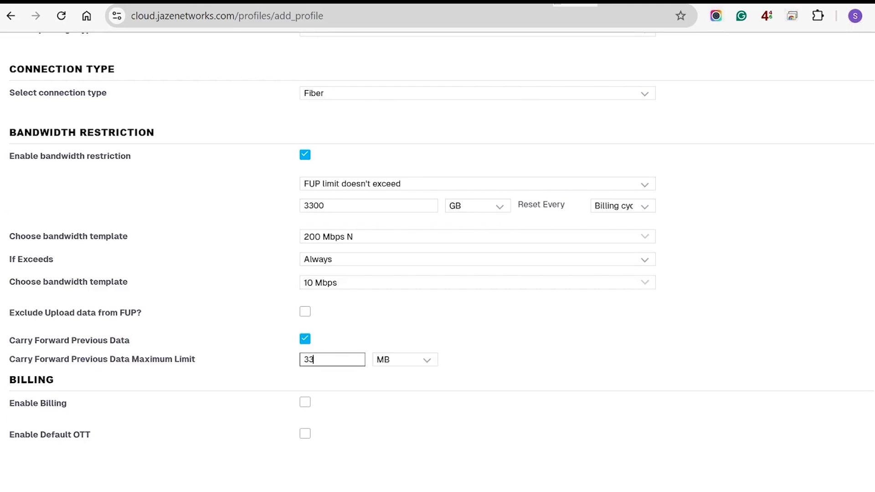
text(00)
click(405, 359)
click(405, 392)
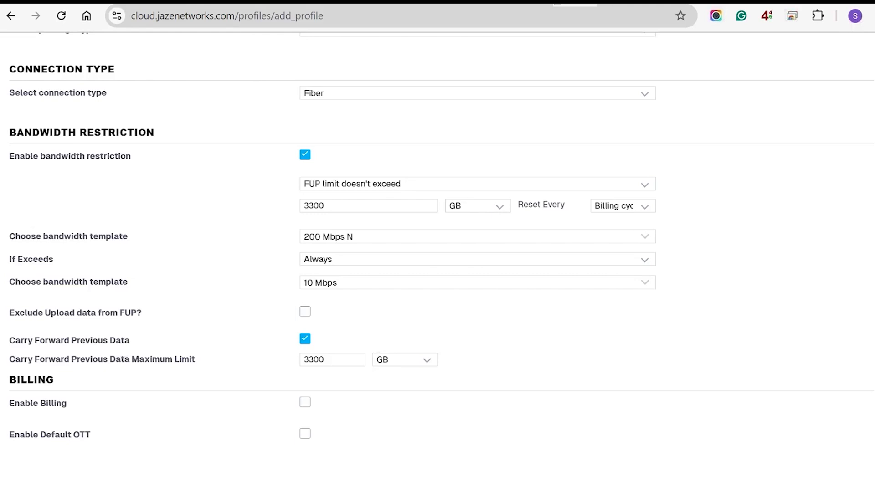
scroll(438, 237, down, 3)
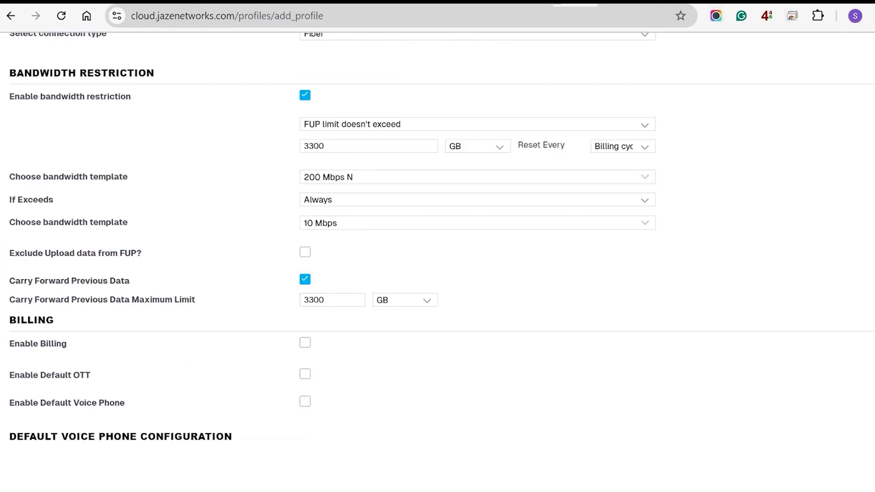
Step: Toggle the exclude upload data option on and back off, so upload data still counts
triple_click(75, 191)
click(304, 190)
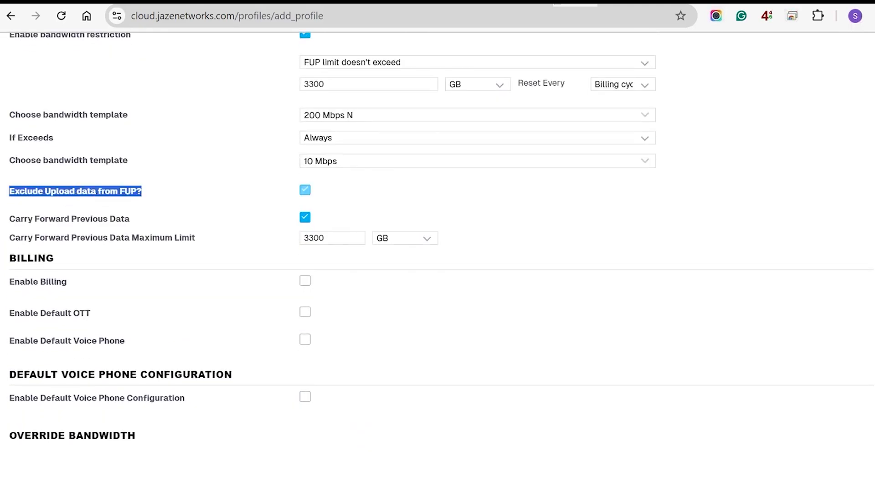
scroll(305, 189, up, 1)
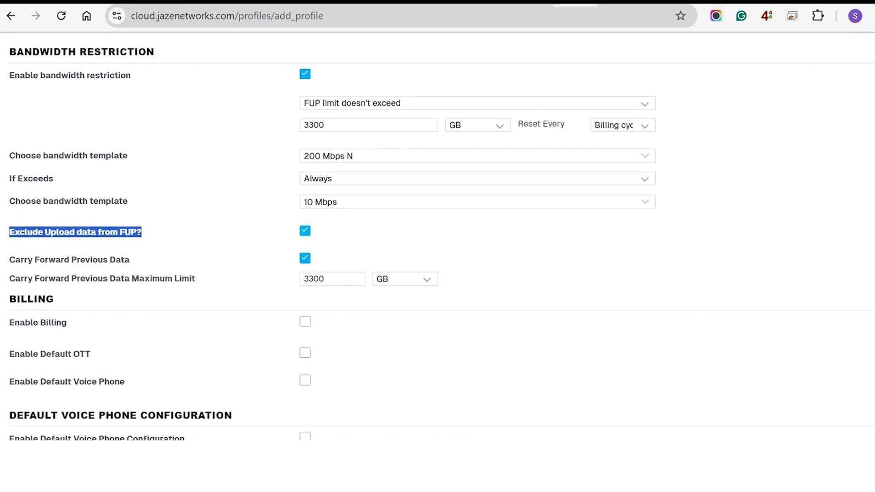
double_click(314, 125)
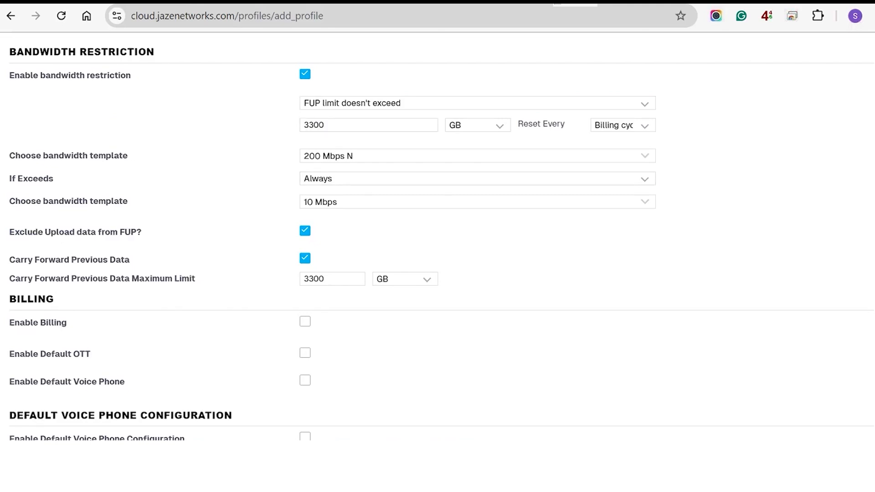
triple_click(60, 232)
click(304, 231)
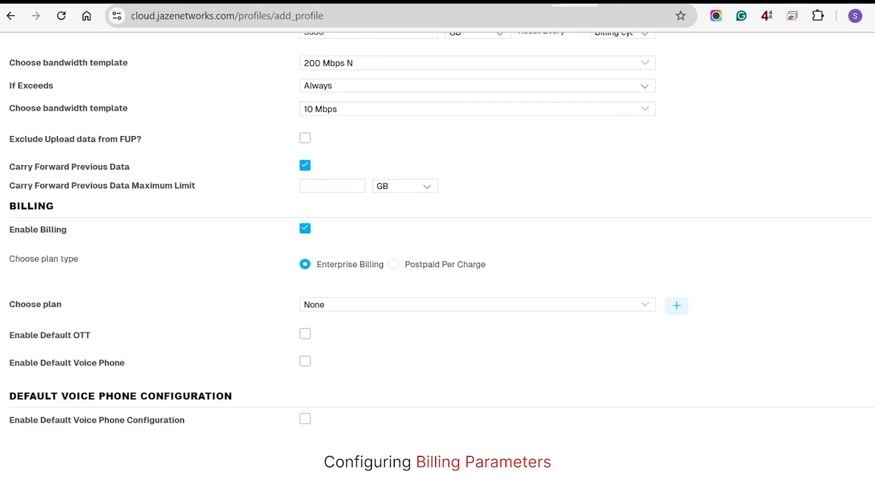
Step: Start a new billing plan with a 1-month chargeable unit duration
click(305, 304)
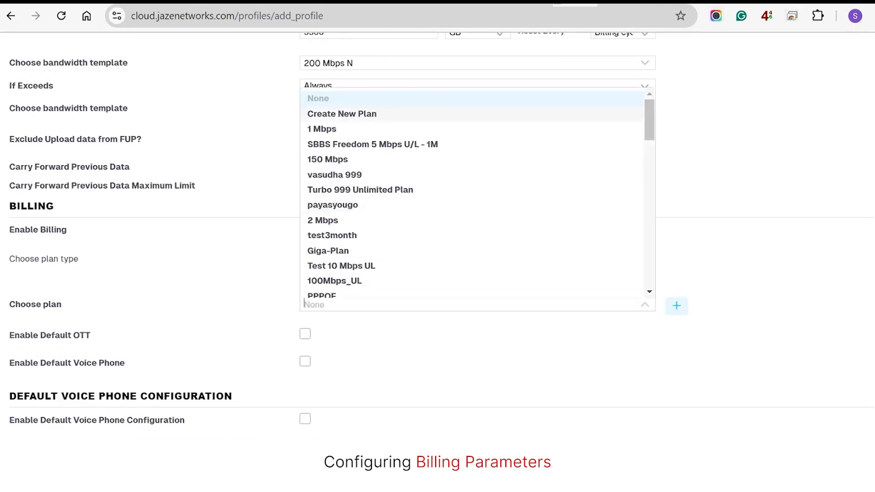
click(342, 114)
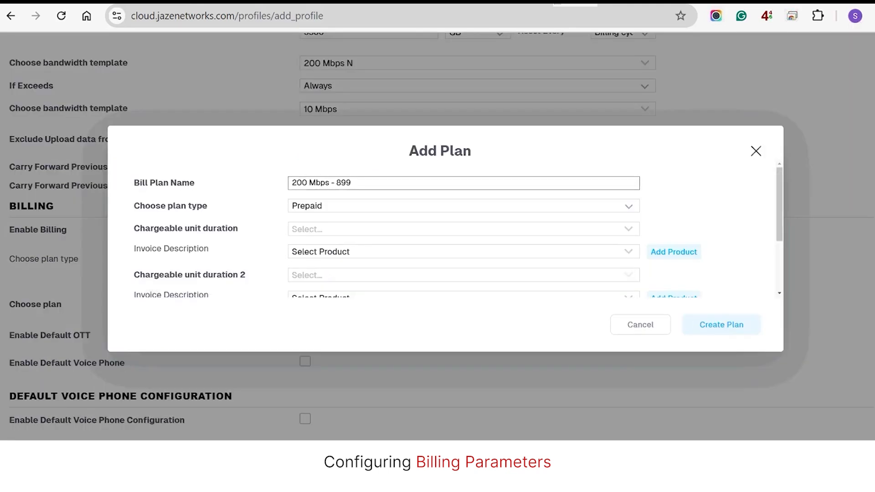
key(Tab)
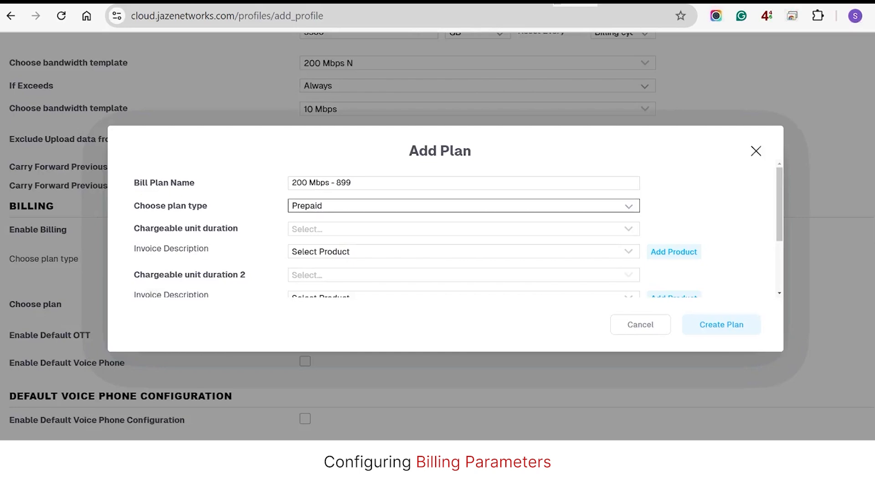
click(463, 229)
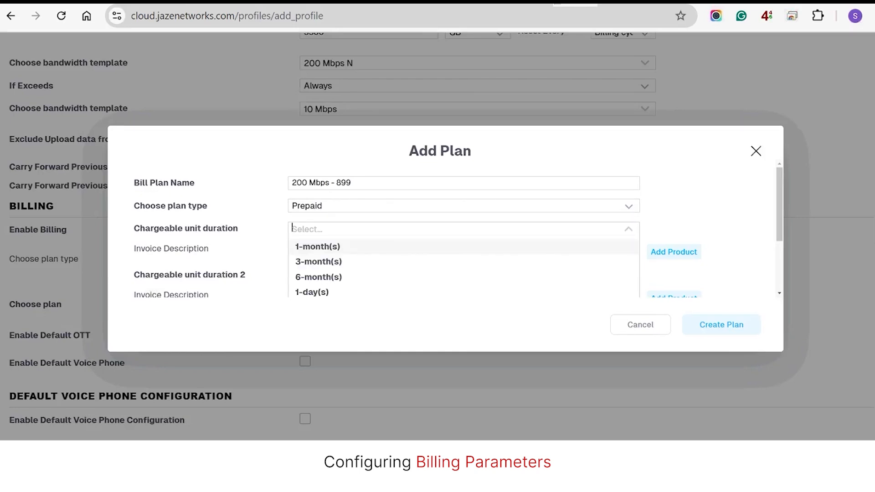
key(Return)
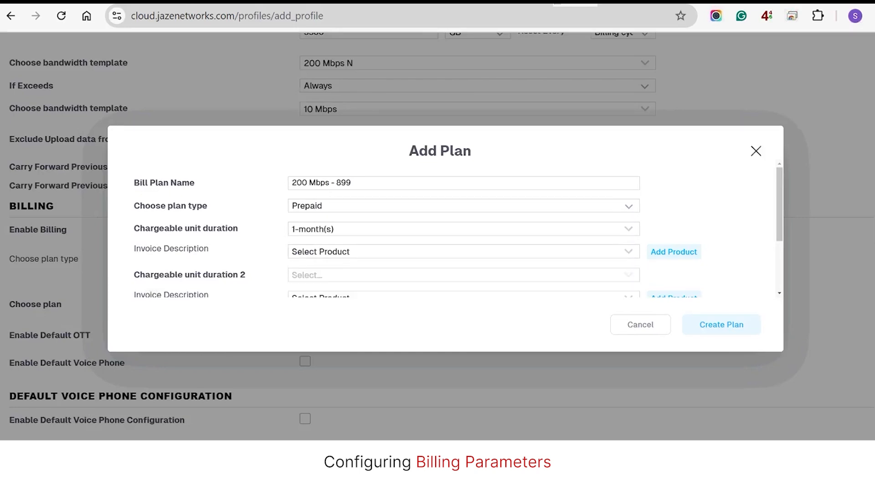
Step: Add the '200 Mbps - 899' product at rate 899 tagged as Bandwidth
click(674, 252)
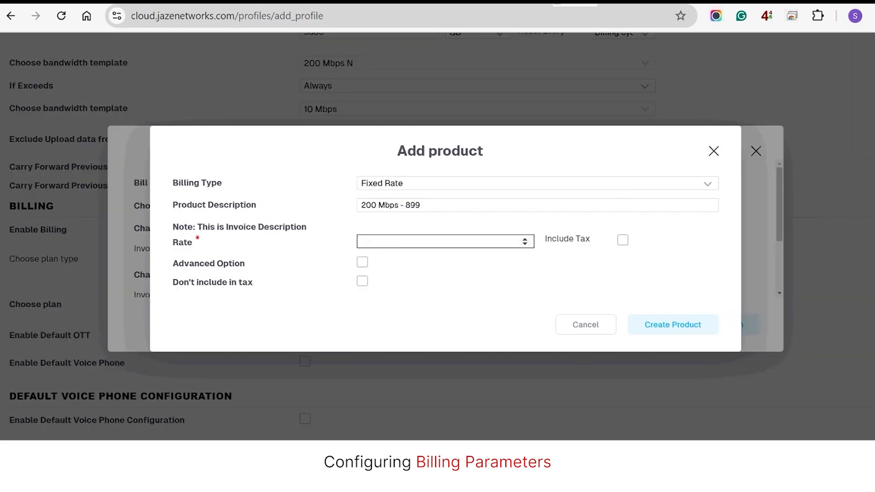
text(899)
click(362, 262)
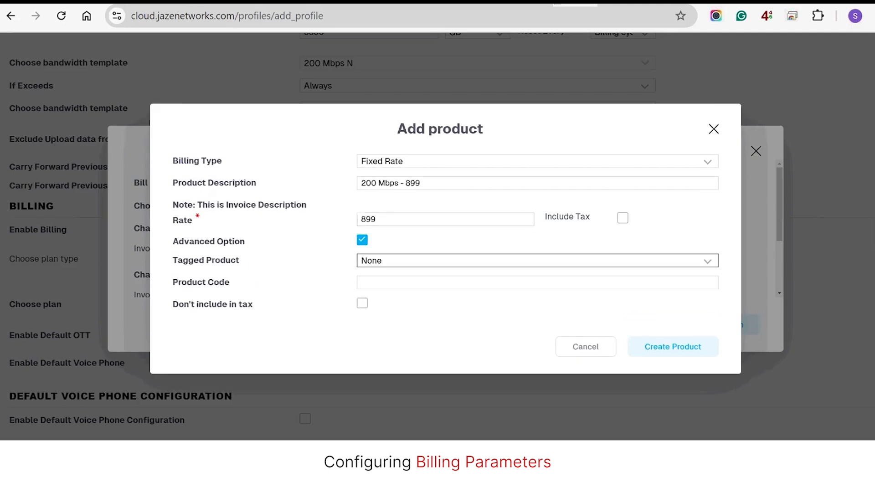
click(378, 261)
click(383, 293)
click(672, 346)
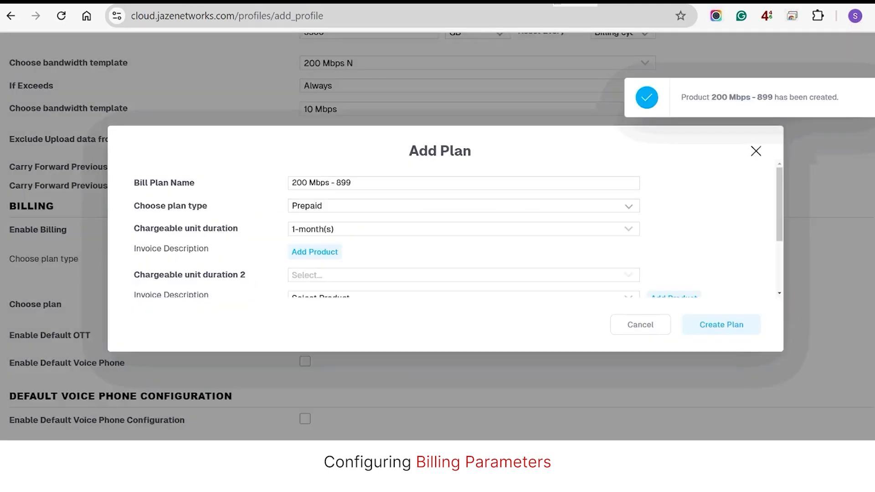
Step: Apply CGST-9.00% as the plan's tax percentage
scroll(464, 253, down, 2)
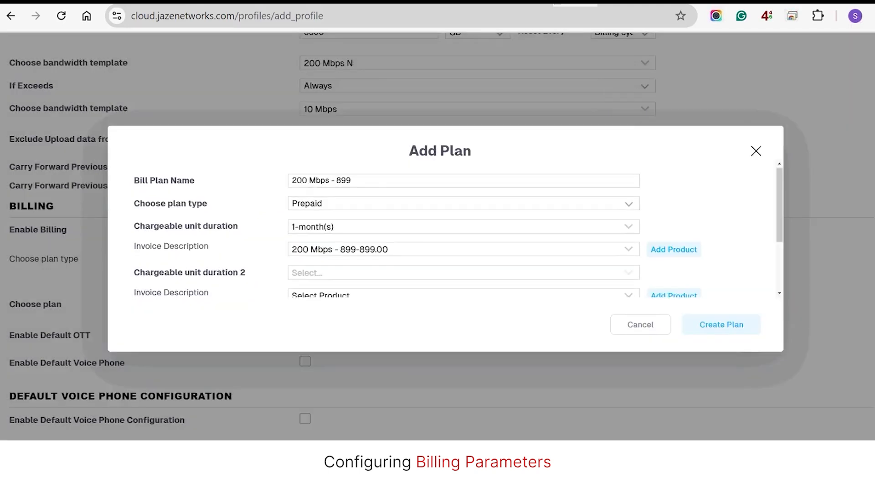
click(464, 255)
scroll(464, 255, down, 2)
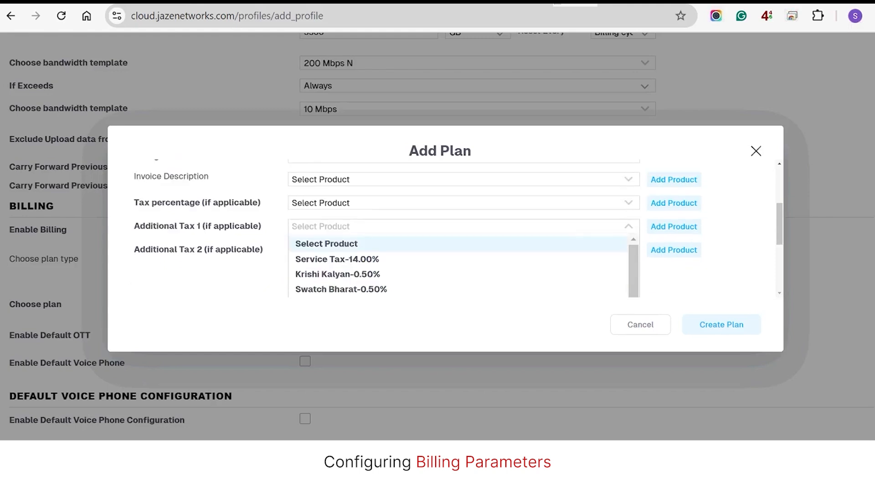
click(461, 164)
scroll(457, 253, down, 2)
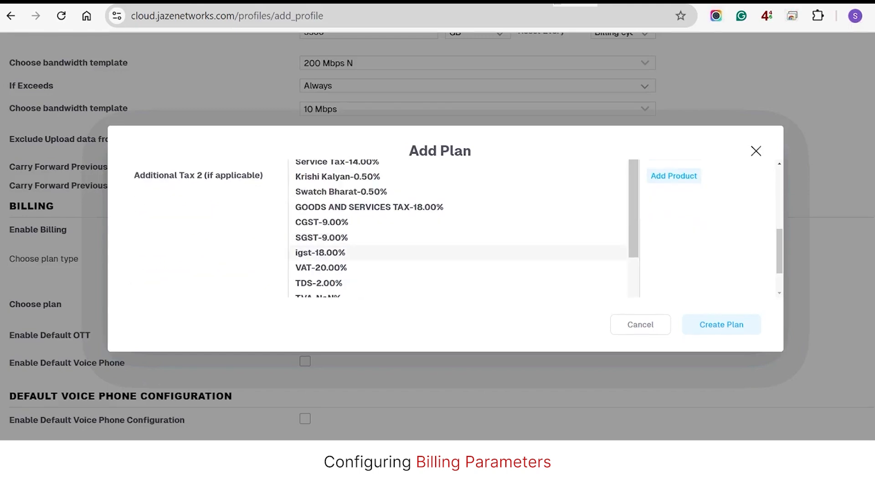
click(321, 222)
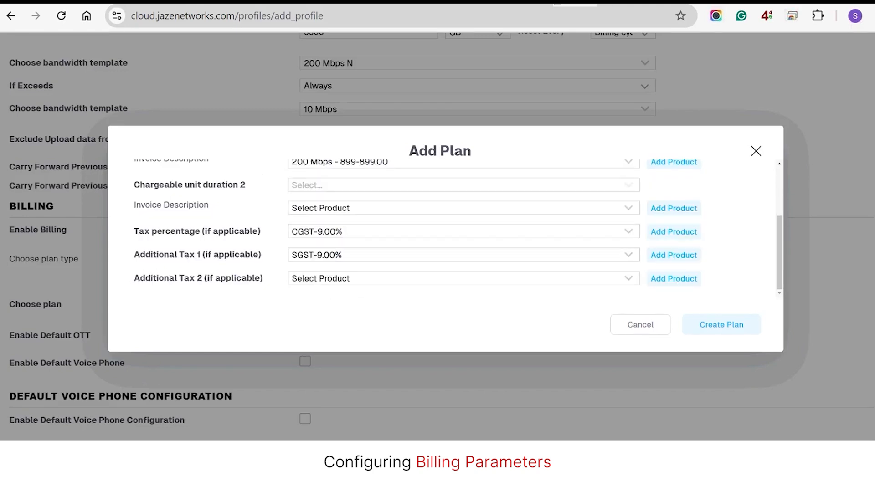
scroll(463, 232, up, 2)
Step: Set the plan type to PayAsYouGo
click(463, 200)
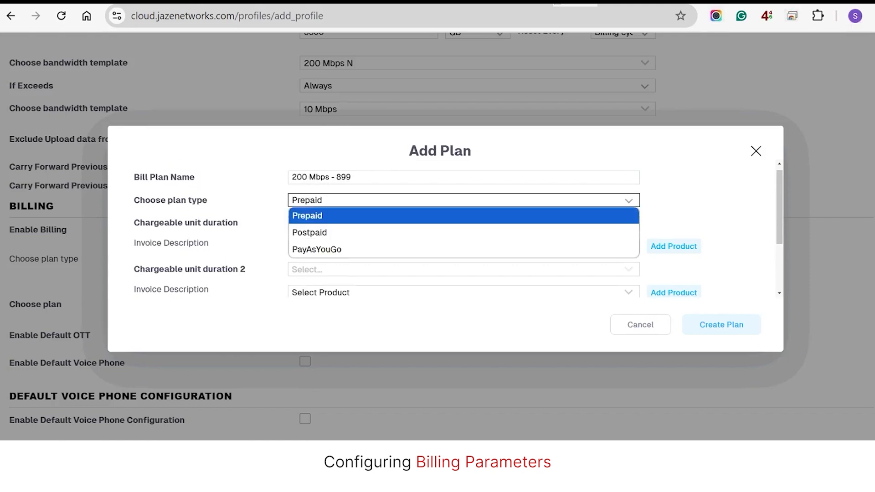
click(309, 232)
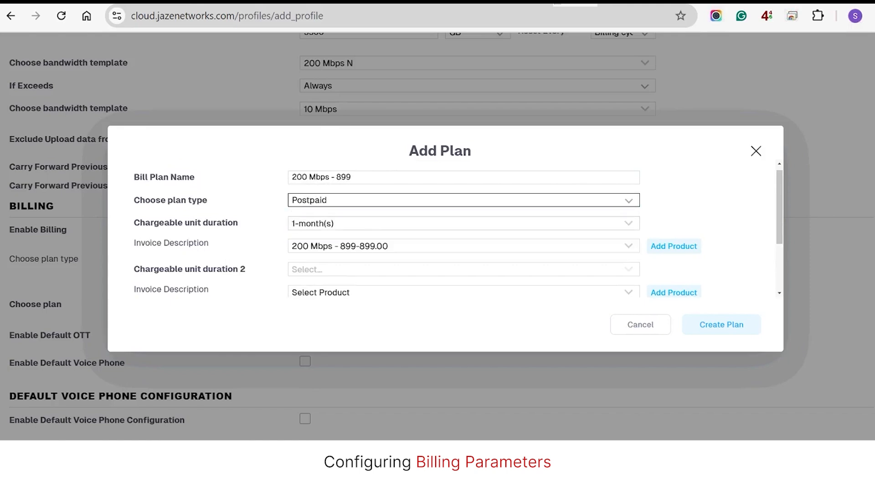
click(464, 223)
click(463, 200)
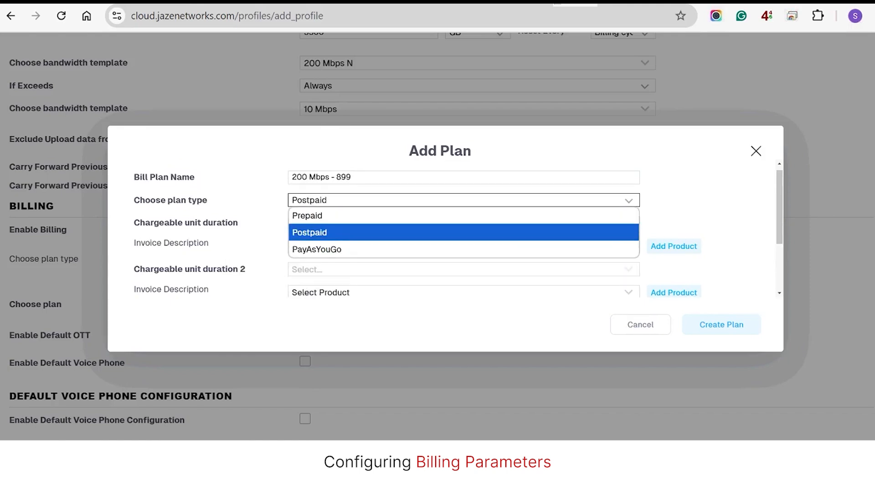
click(310, 232)
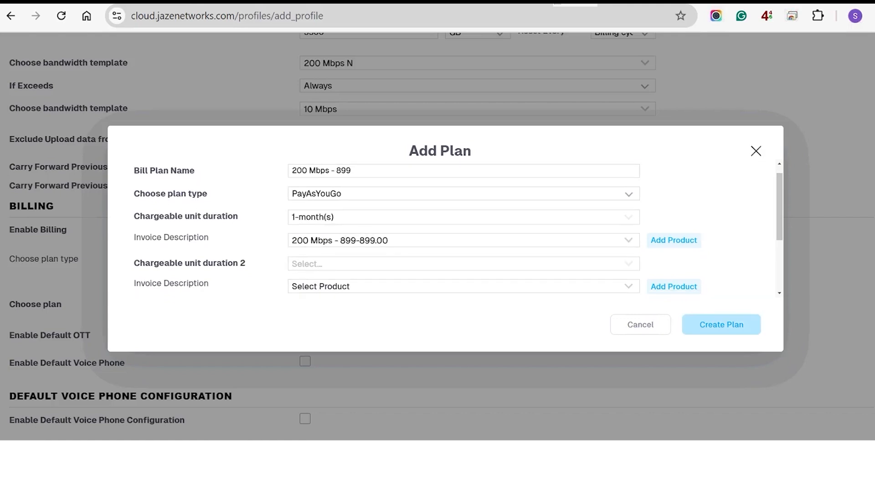
Step: Create the 200 Mbps - 899 plan, set PayAsYouGo Days to 30 Days, and add sub plan 1
click(721, 325)
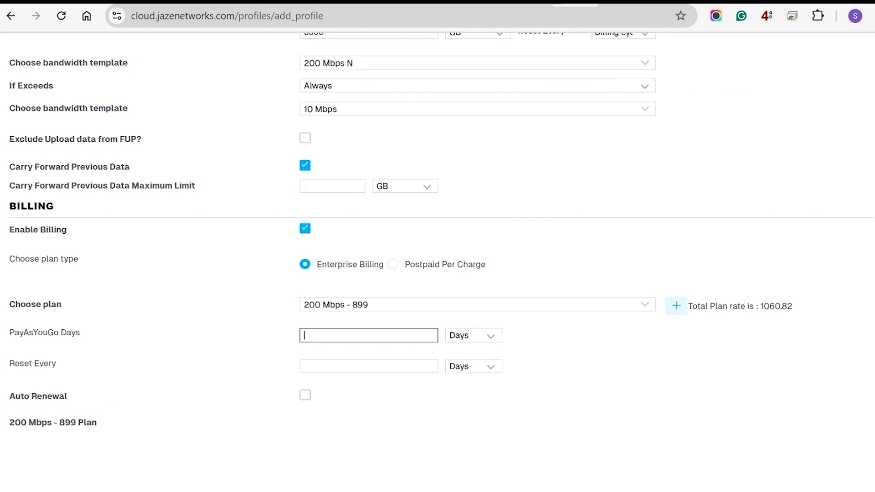
text(30)
click(473, 336)
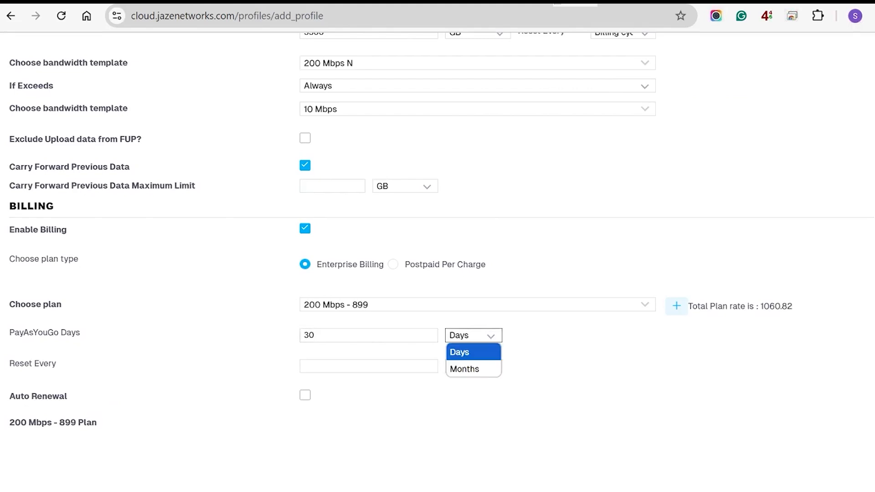
click(474, 352)
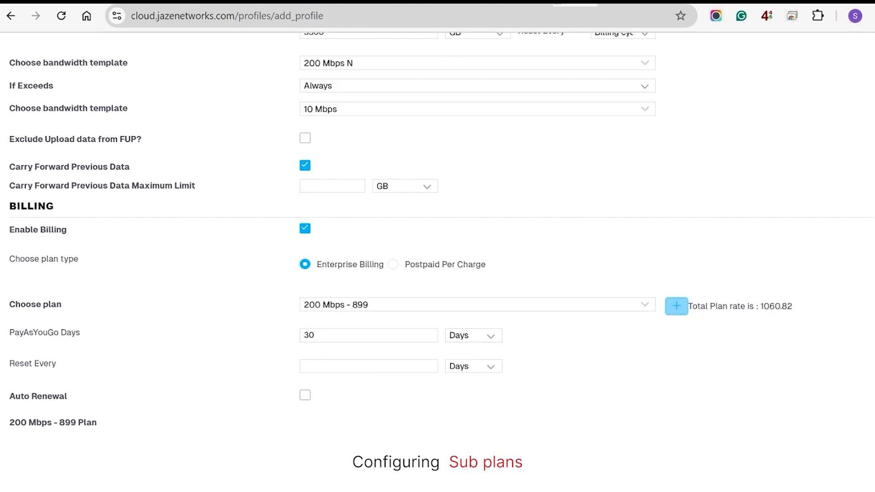
click(676, 306)
Step: Create a new plan for sub plan 1 named '200 Mbps - 899 - 3M' with PayAsYouGo type
click(373, 336)
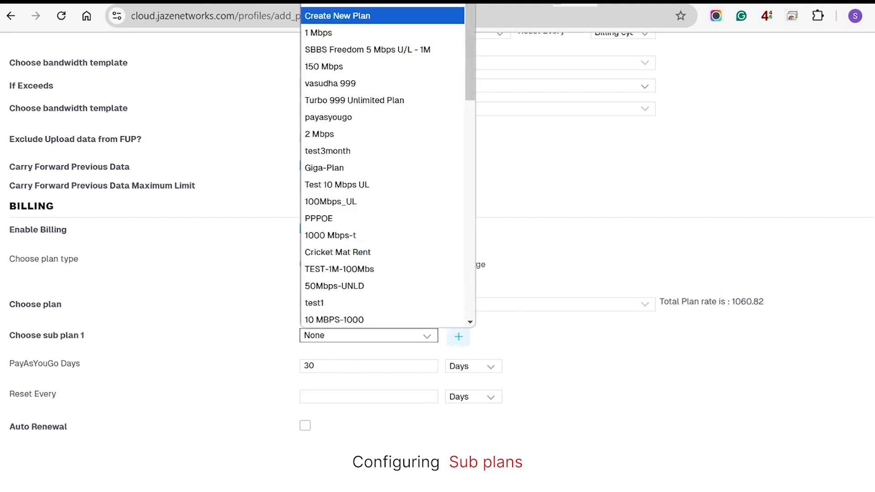
click(337, 16)
click(373, 183)
text(- 3M)
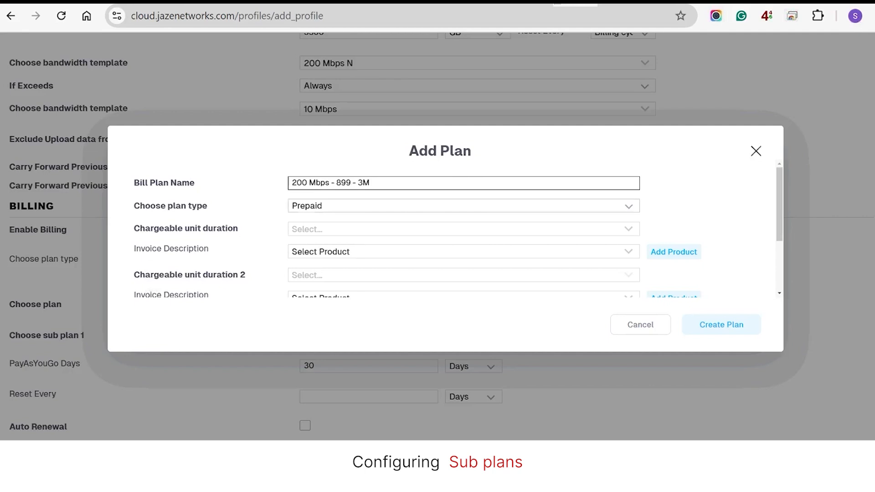
click(463, 206)
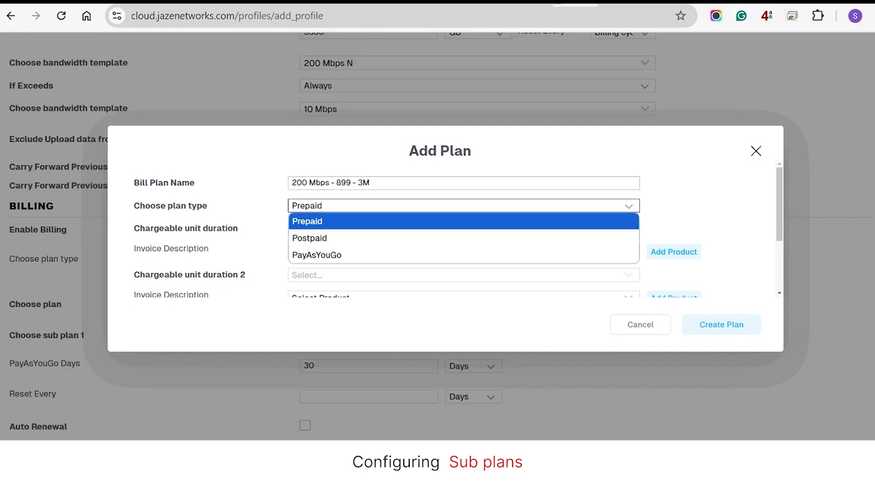
click(346, 254)
Step: Add the '200 Mbps - 899 - 3M' product at rate 2500 tagged as Bandwidth
click(673, 252)
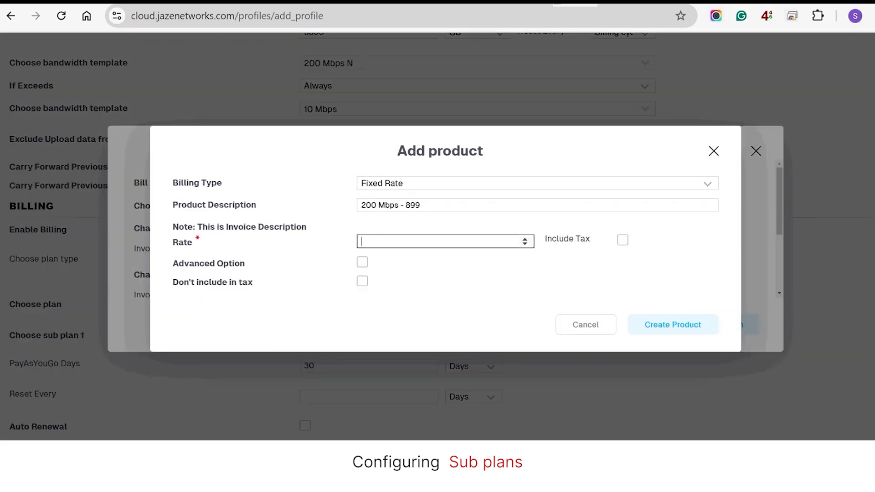
text(2500)
click(362, 262)
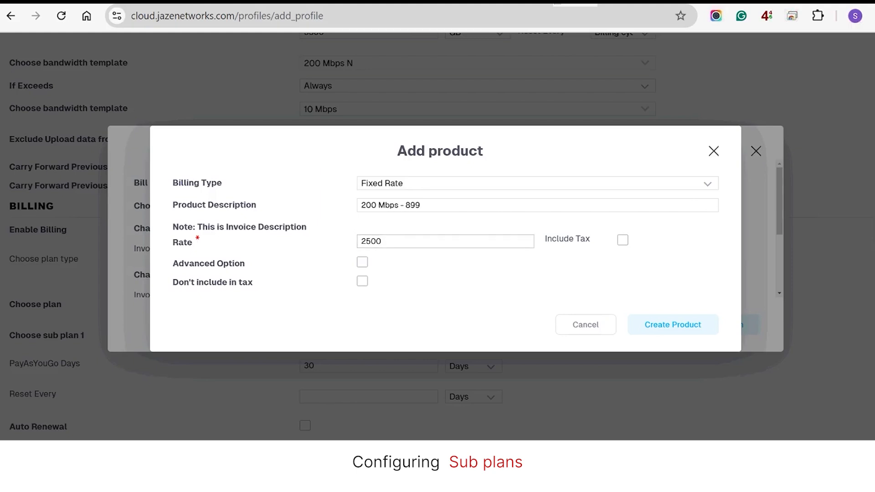
click(383, 261)
click(383, 293)
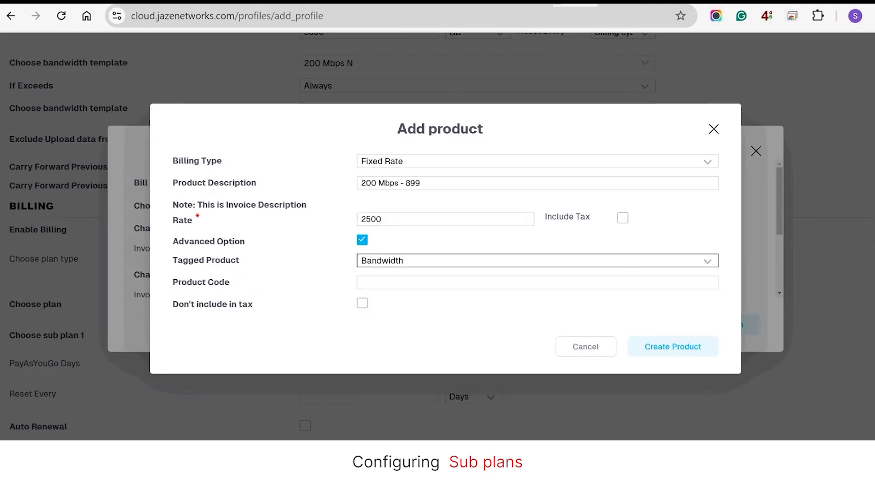
click(672, 346)
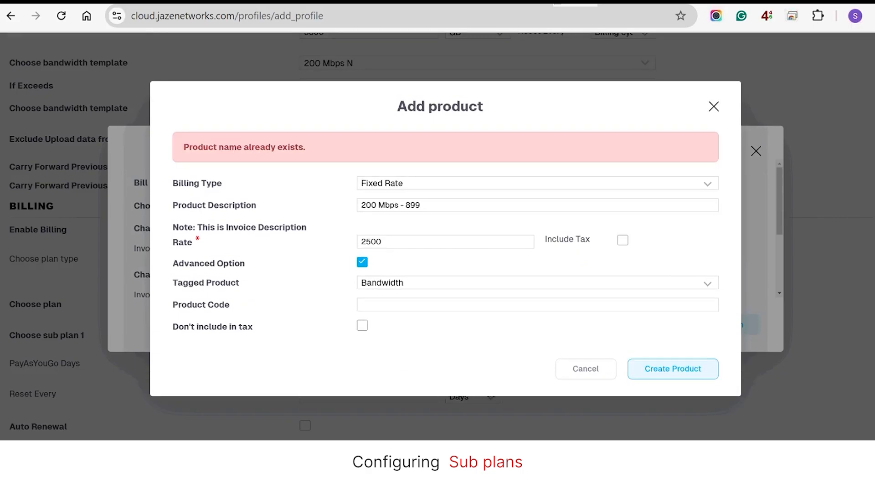
click(423, 205)
text(- 3M)
click(672, 369)
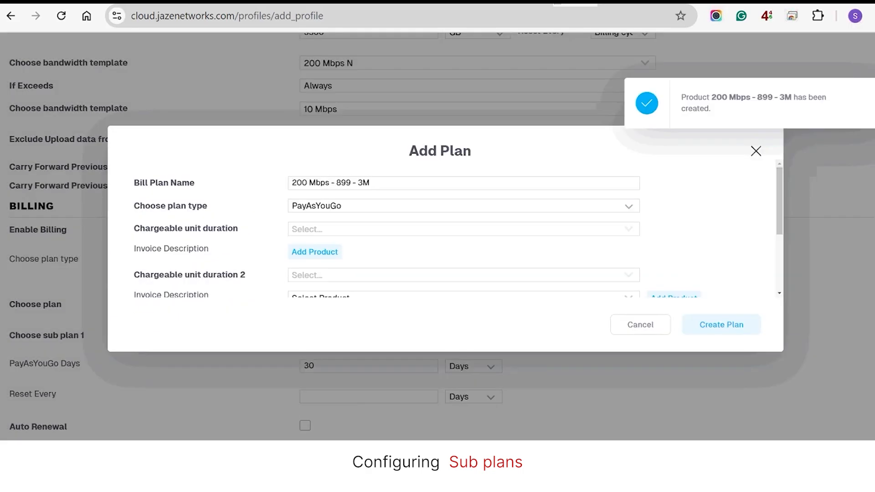
Step: Apply CGST-9.00% and SGST-9.00% taxes and save the 3M sub plan
scroll(463, 229, down, 2)
click(463, 252)
scroll(463, 251, down, 6)
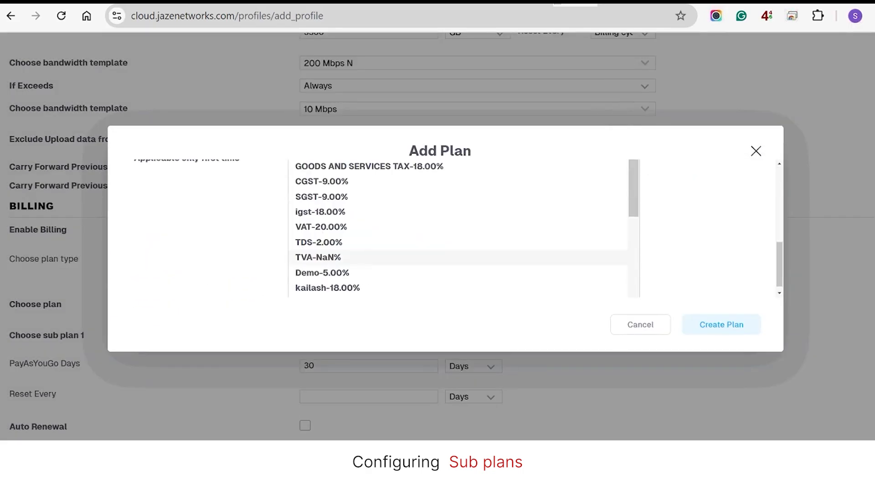
scroll(463, 244, up, 1)
scroll(457, 228, up, 3)
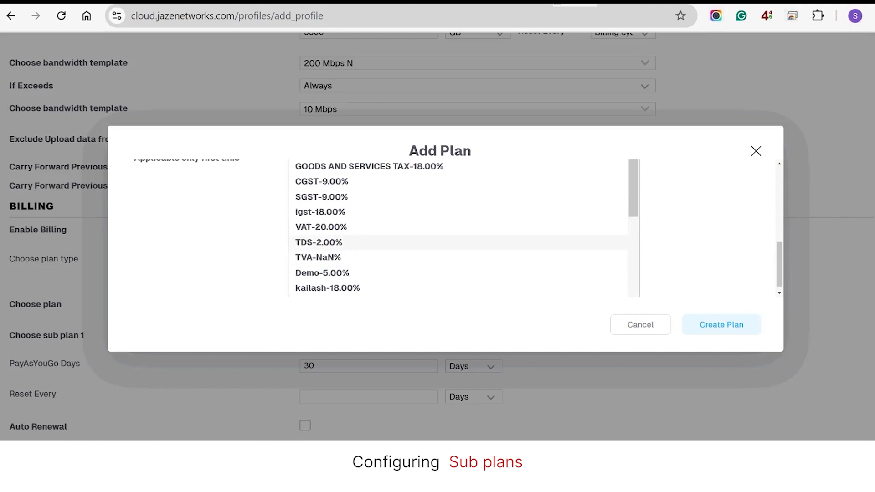
click(322, 197)
click(464, 232)
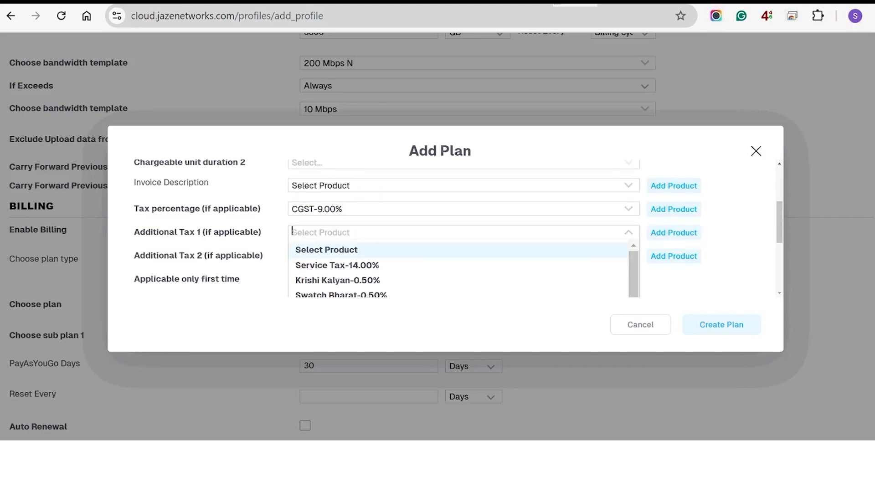
text(sgst)
key(Return)
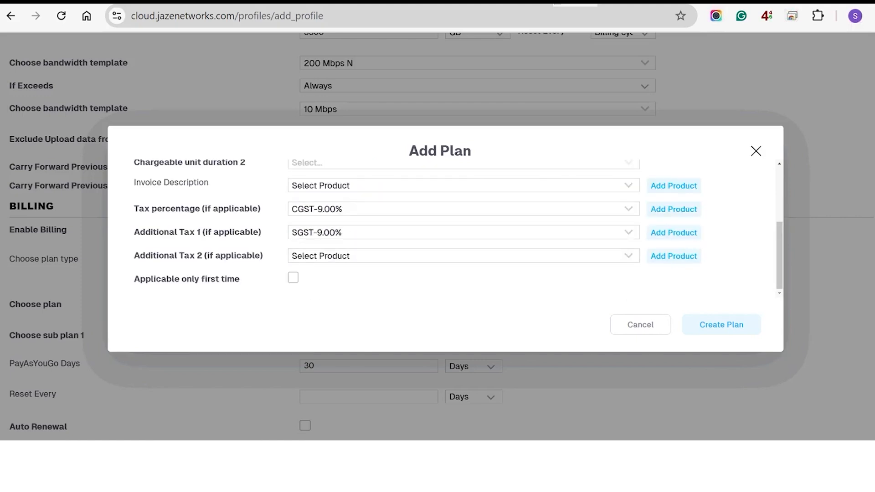
click(721, 324)
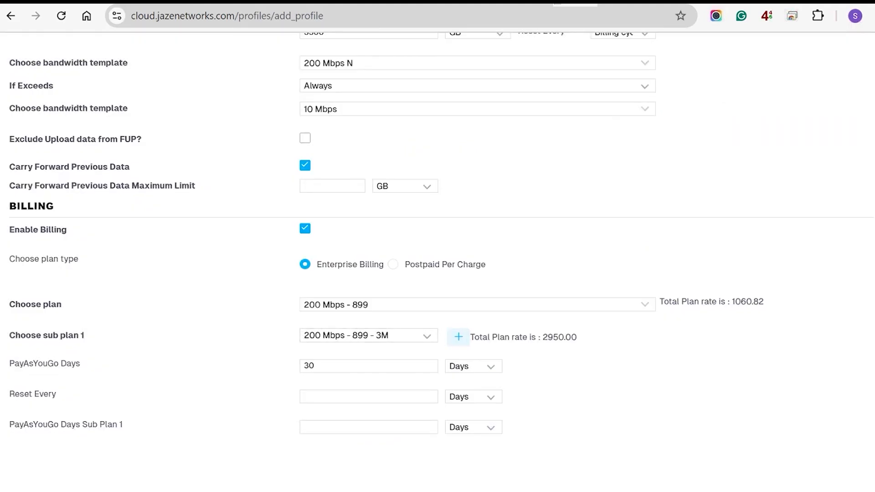
Step: Give sub plan 1 90 PayAsYouGo days with a reset every 30 days
scroll(368, 336, down, 1)
click(368, 374)
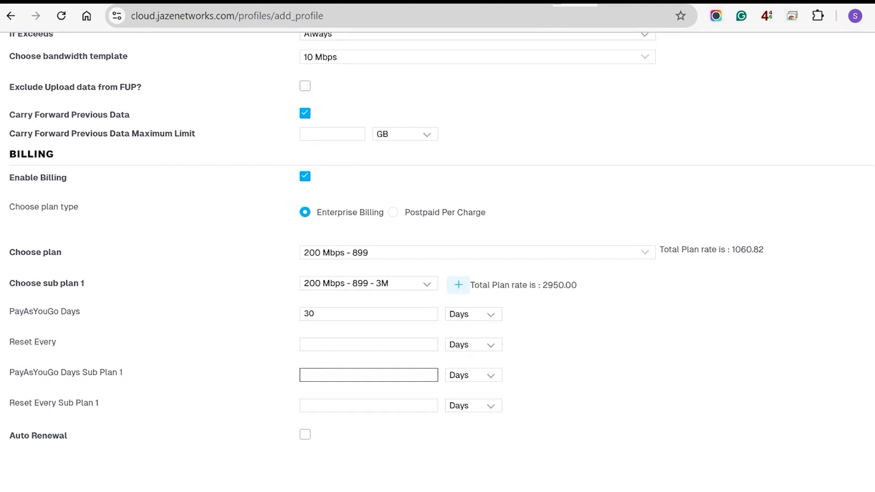
text(90)
click(368, 405)
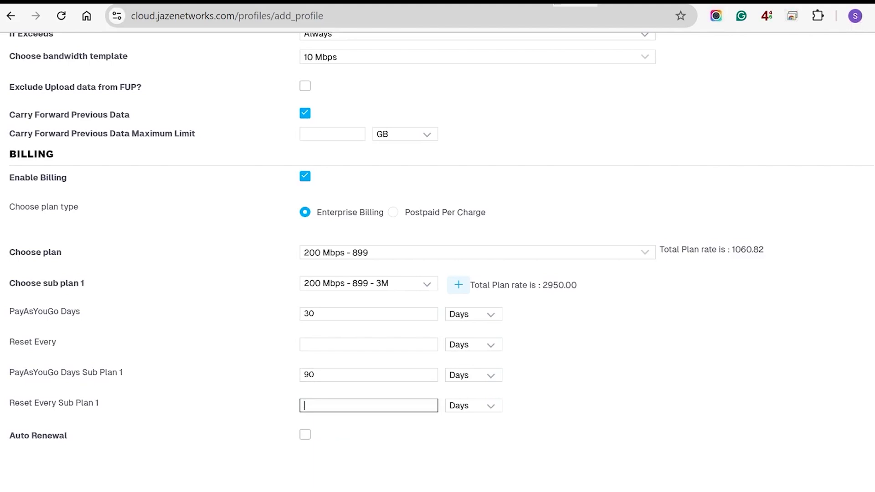
text(30)
key(ctrl+a)
click(565, 401)
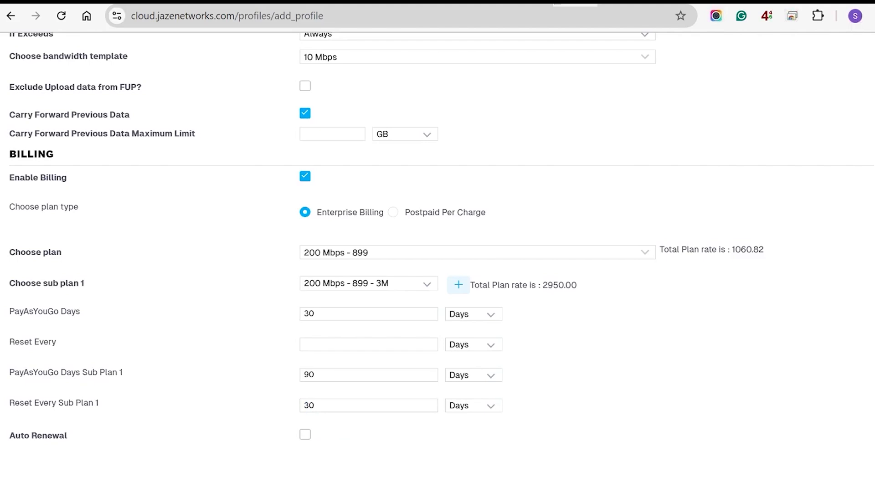
click(319, 405)
double_click(309, 405)
click(319, 406)
scroll(368, 406, down, 2)
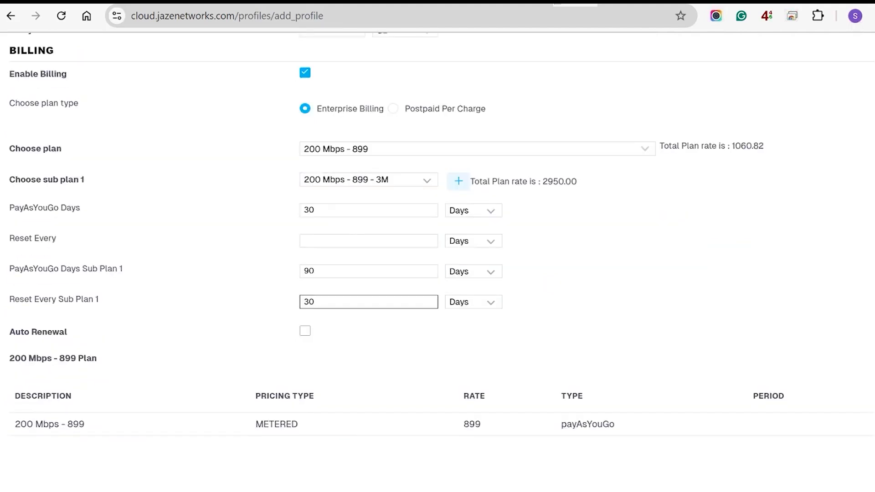
scroll(438, 235, down, 1)
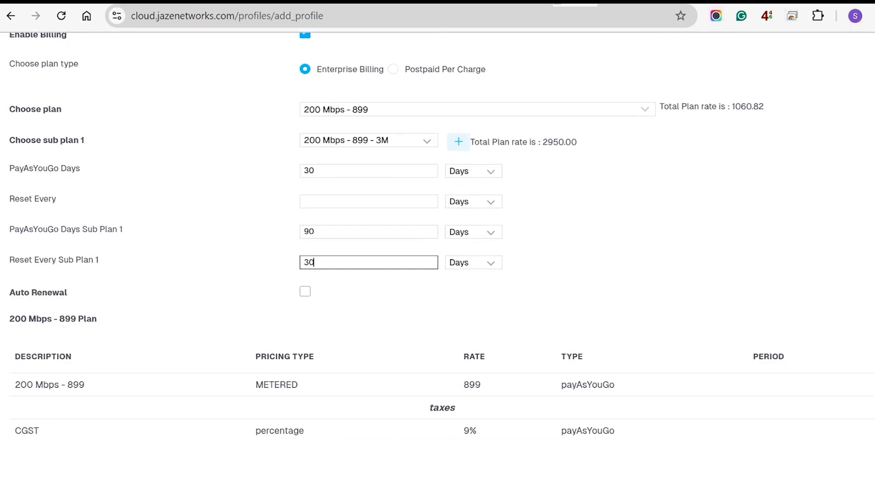
scroll(438, 235, down, 1)
scroll(437, 235, down, 9)
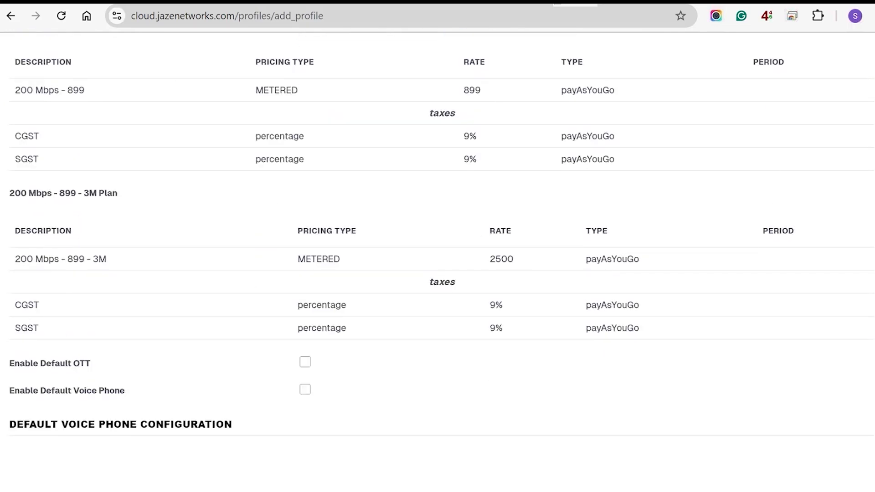
scroll(438, 235, down, 1)
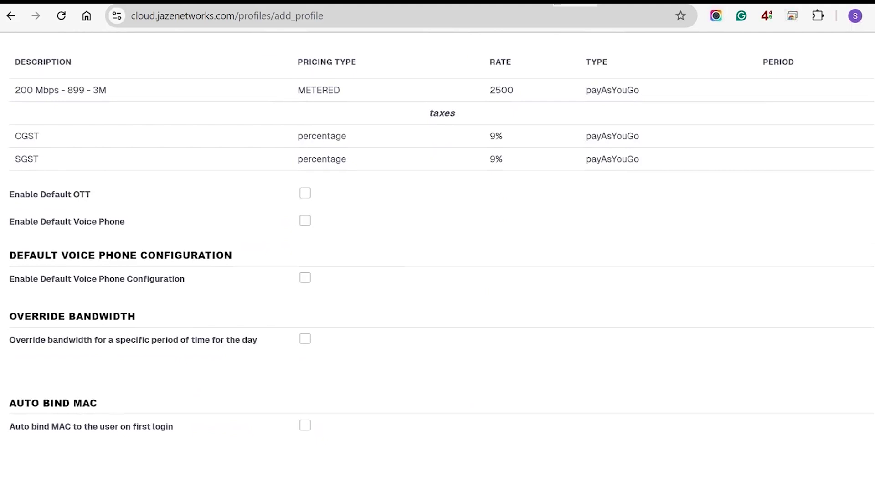
Step: Enable Default OTT with provider 'test' and 30 Days validity
click(305, 193)
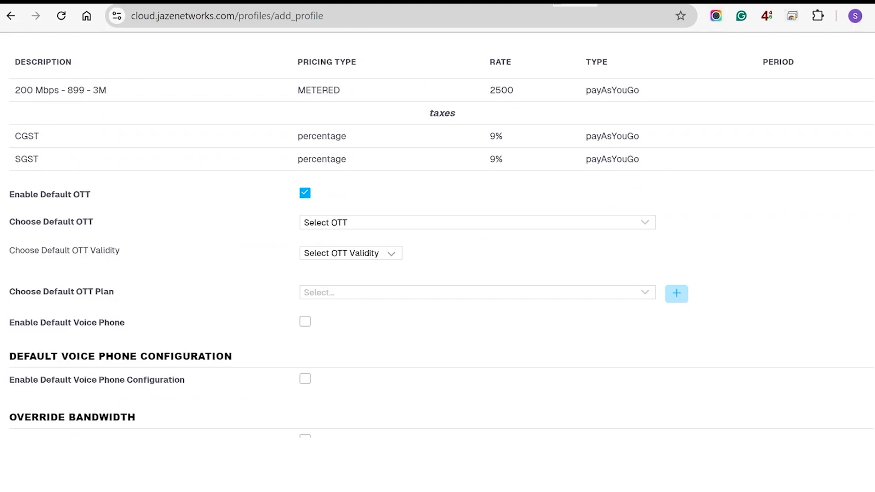
click(477, 222)
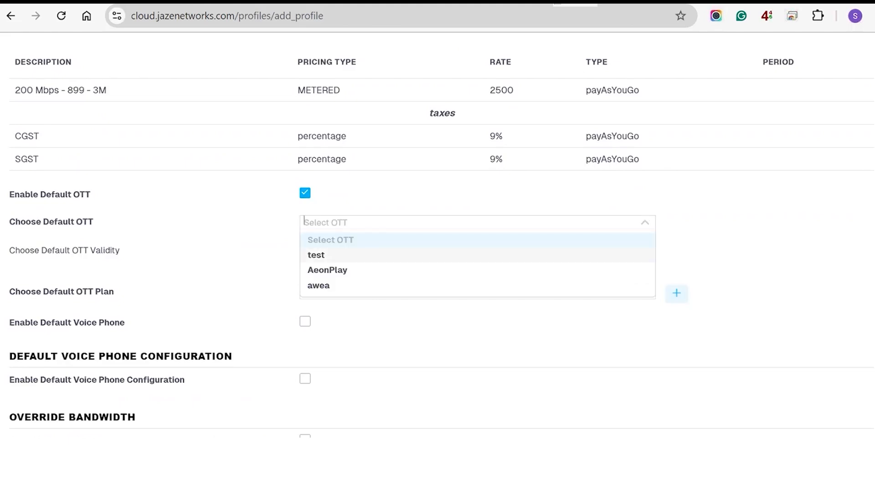
click(316, 254)
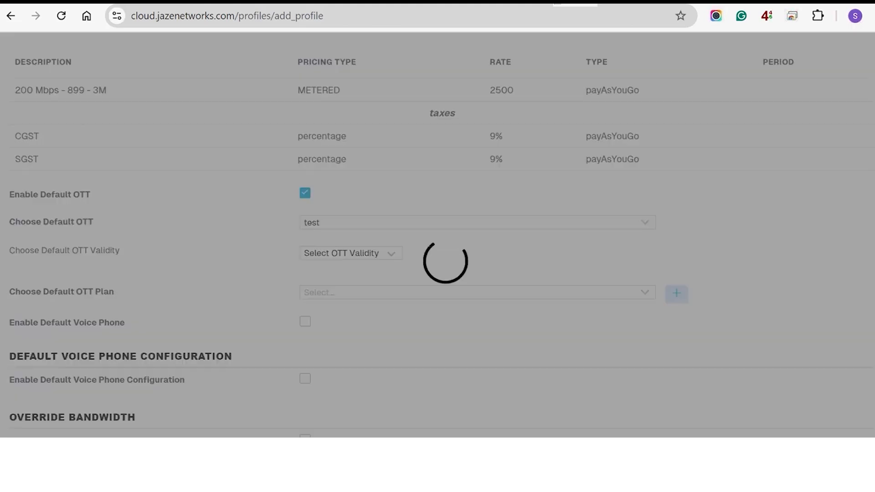
click(351, 253)
click(321, 286)
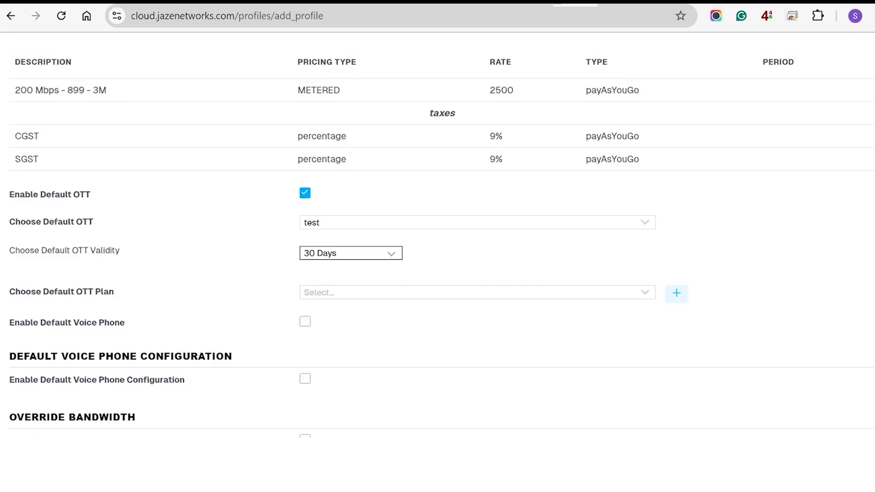
Step: Add a second OTT entry with OTT Validity 1 set to 90 Days
click(643, 292)
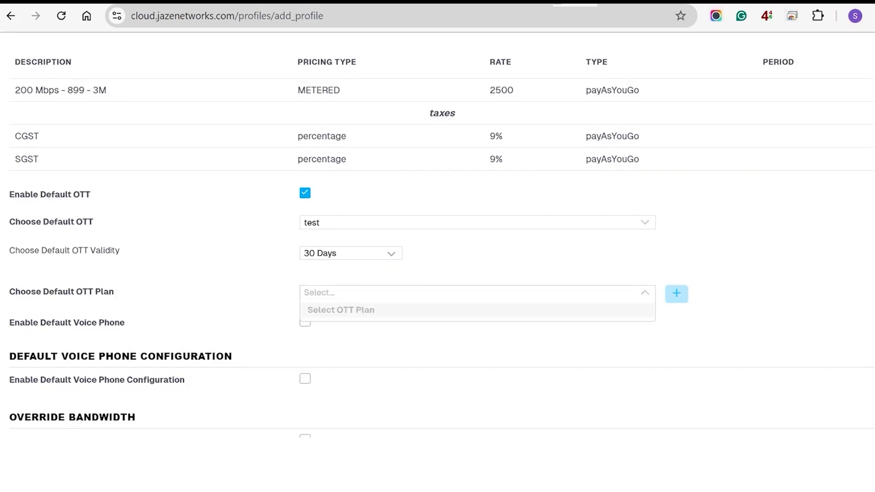
click(676, 294)
click(350, 323)
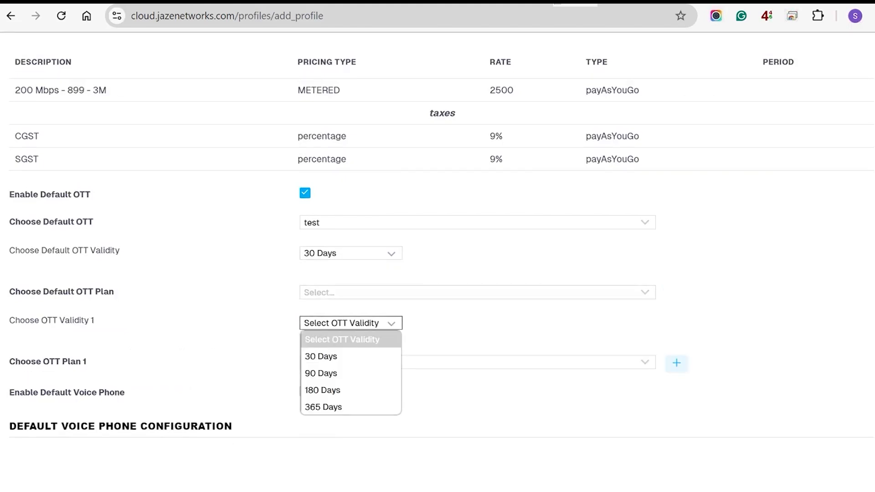
click(321, 373)
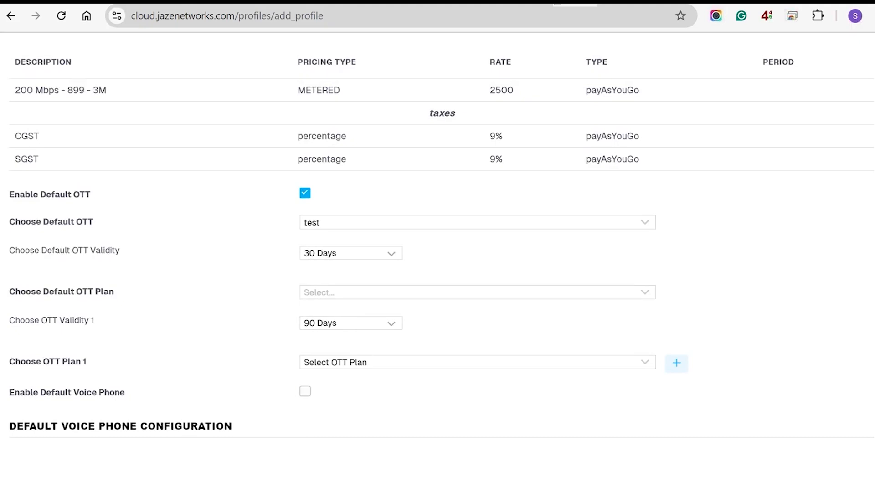
scroll(437, 246, down, 2)
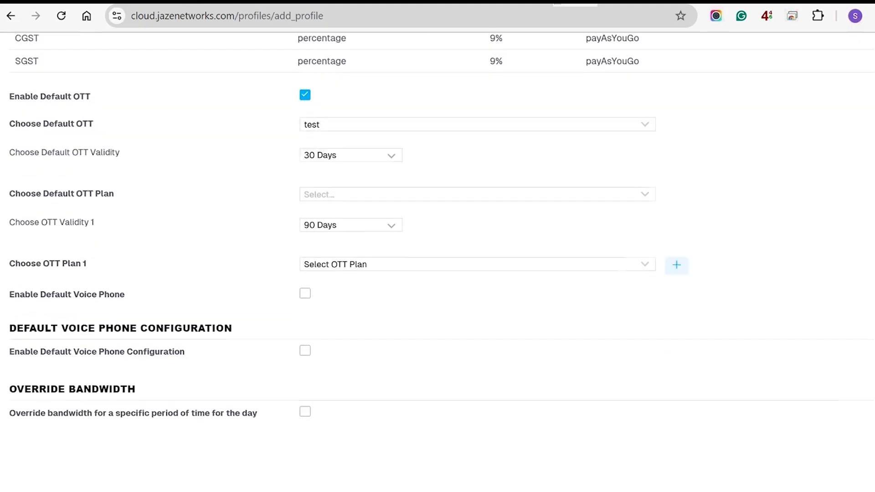
scroll(437, 246, down, 3)
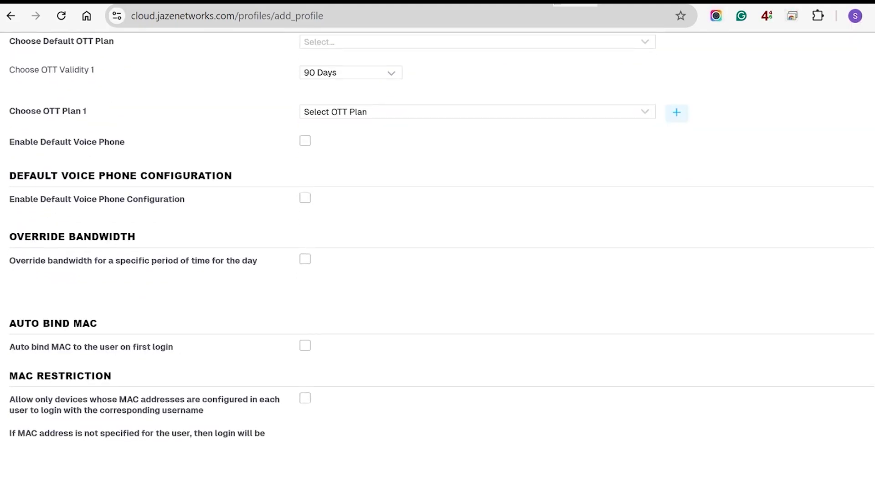
Step: Turn on bandwidth override and select the 100mbps bandwidth template
click(305, 259)
scroll(437, 246, down, 2)
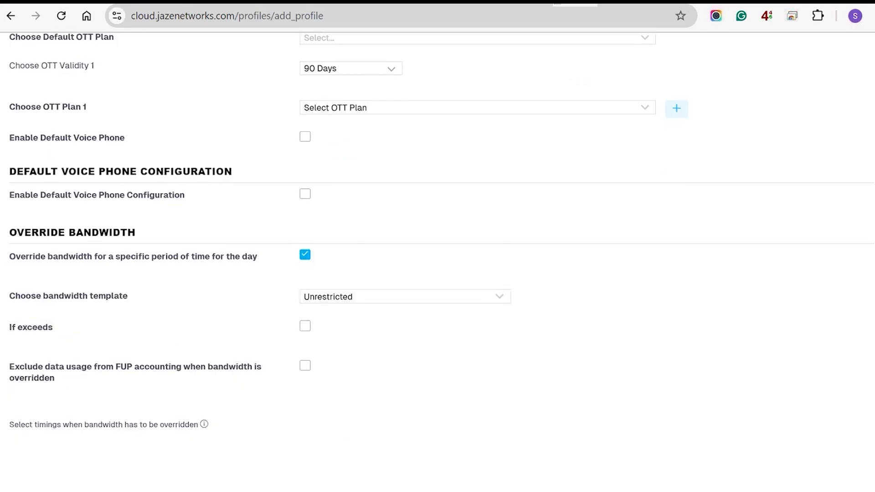
click(405, 219)
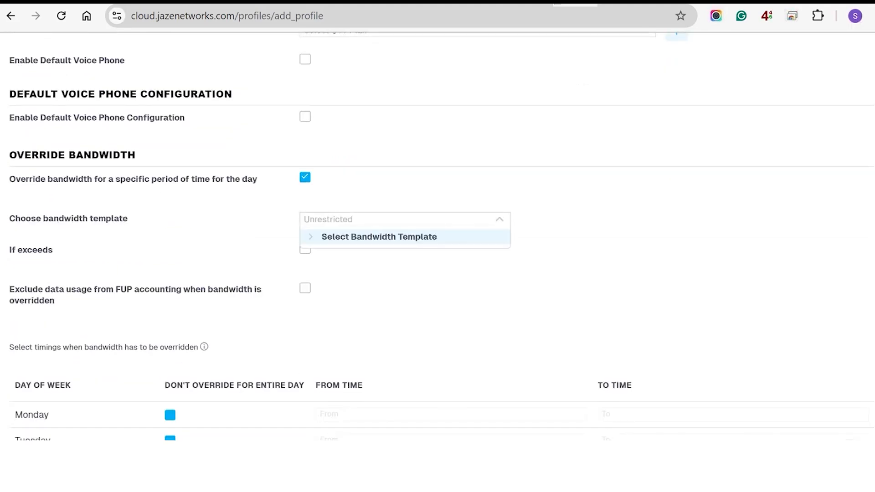
text(400)
key(BackSpace)
key(BackSpace)
key(BackSpace)
text(c)
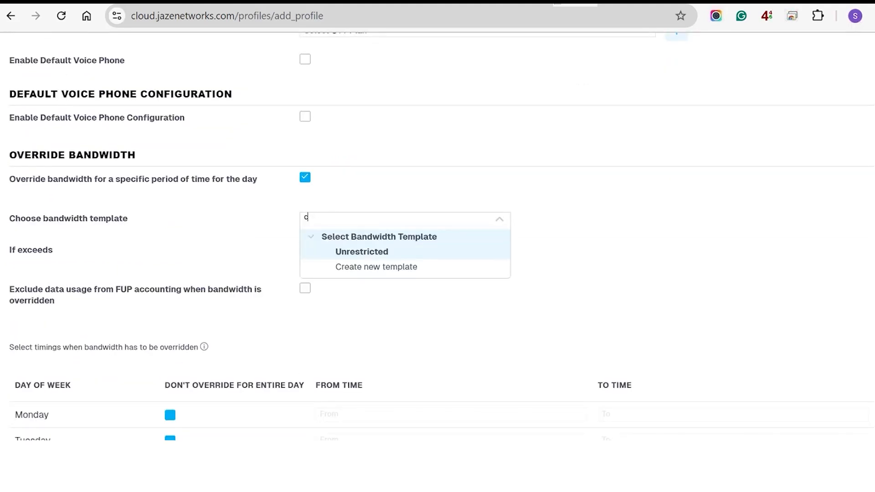
text(re)
key(Return)
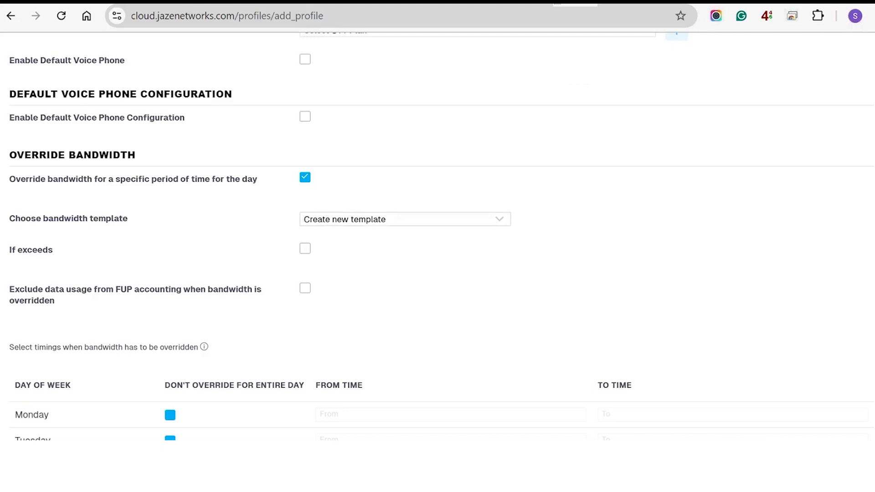
click(355, 219)
click(310, 236)
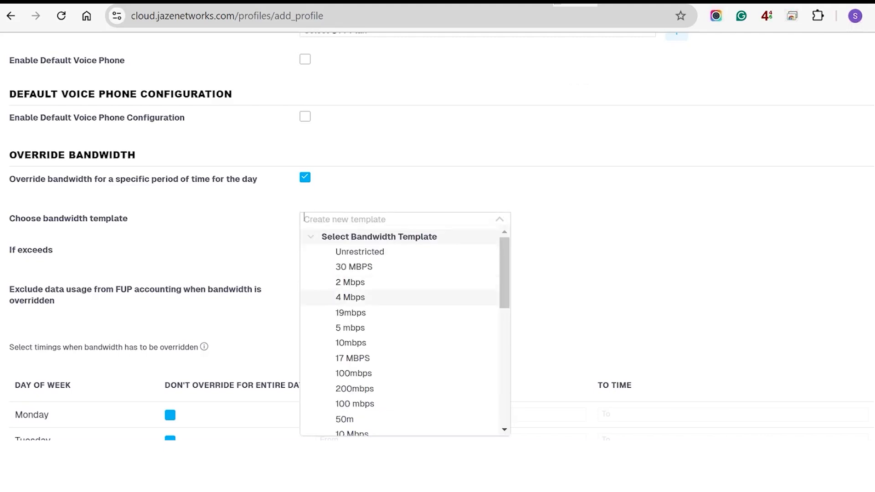
scroll(392, 299, down, 3)
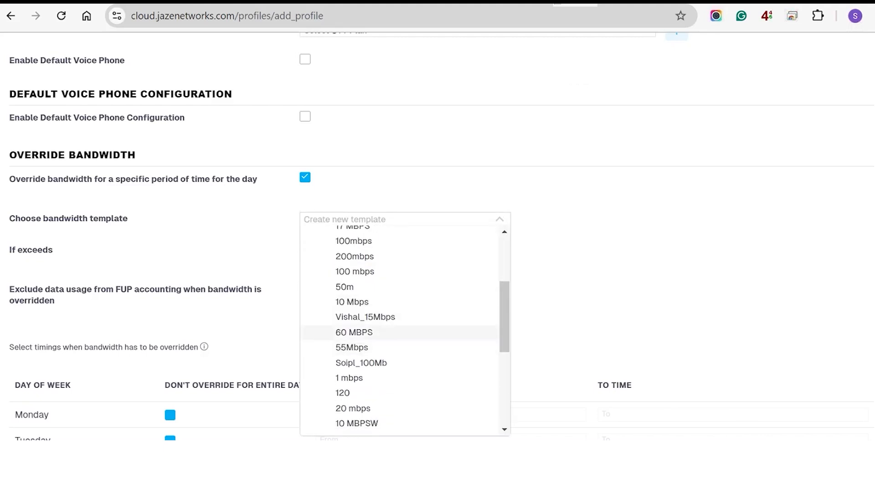
scroll(401, 319, down, 3)
scroll(400, 319, up, 5)
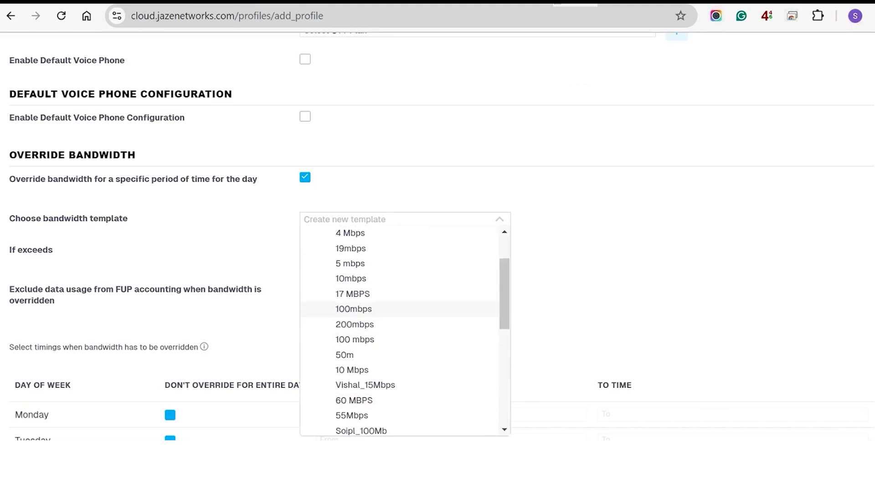
click(355, 306)
Step: Enable Monday's bandwidth override from 00:00 to 06:00
scroll(333, 292, down, 3)
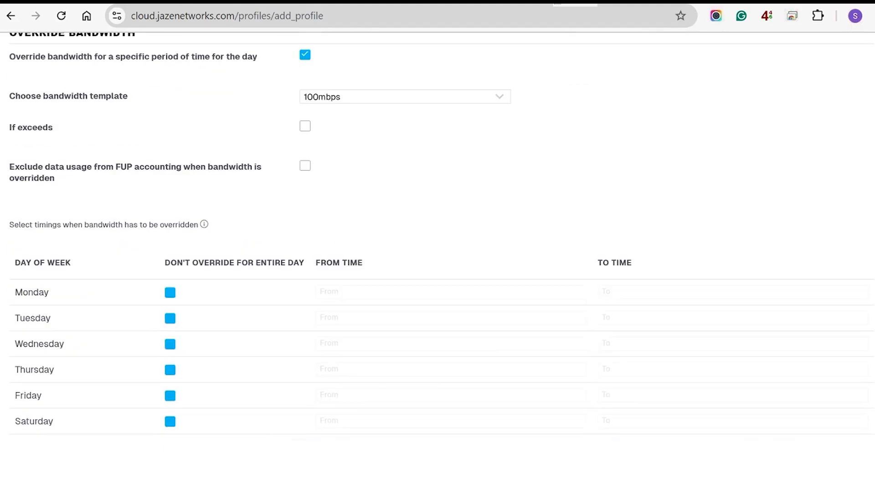
click(170, 292)
click(364, 292)
scroll(455, 319, down, 2)
click(343, 292)
click(400, 291)
click(729, 187)
scroll(626, 309, down, 2)
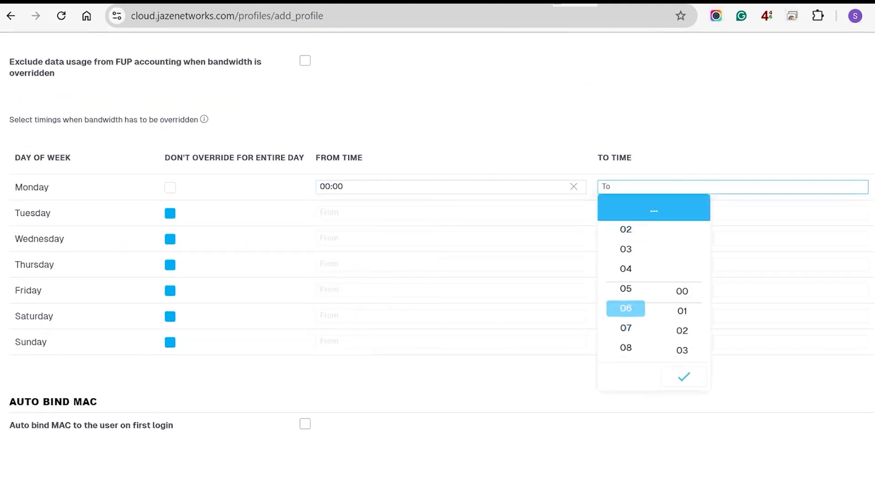
click(626, 308)
click(681, 291)
Step: Enable Tuesday's bandwidth override from 00:00 to 06:00
click(170, 213)
click(364, 213)
click(343, 317)
click(400, 318)
click(728, 213)
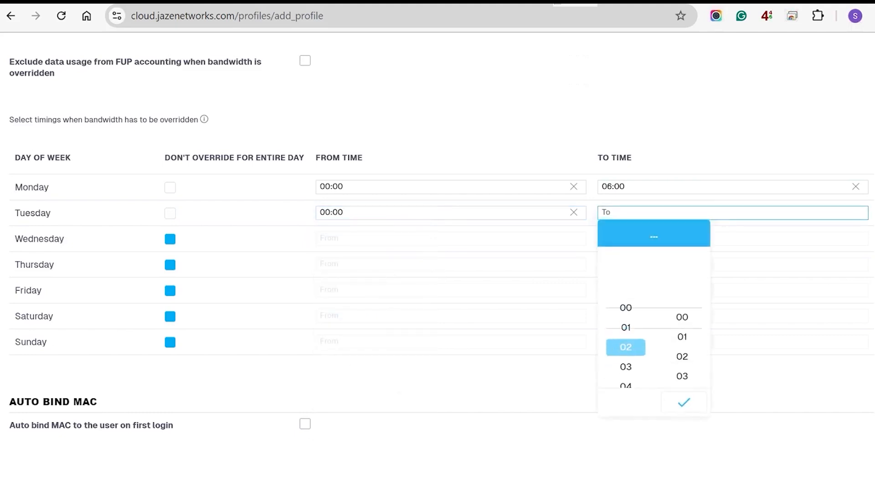
scroll(625, 346, down, 2)
click(625, 379)
click(682, 317)
scroll(437, 237, down, 1)
scroll(437, 246, down, 4)
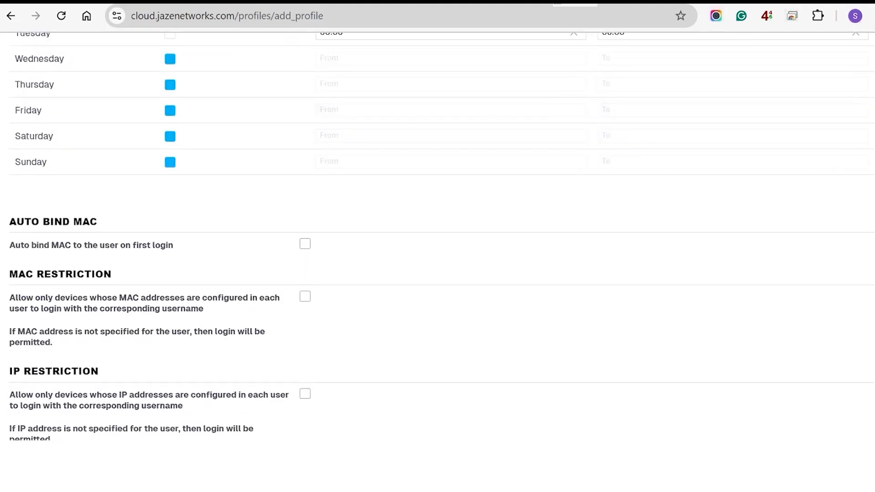
Step: Turn on Auto bind MAC with 1 MAC to bind, and enable MAC Restriction
click(304, 243)
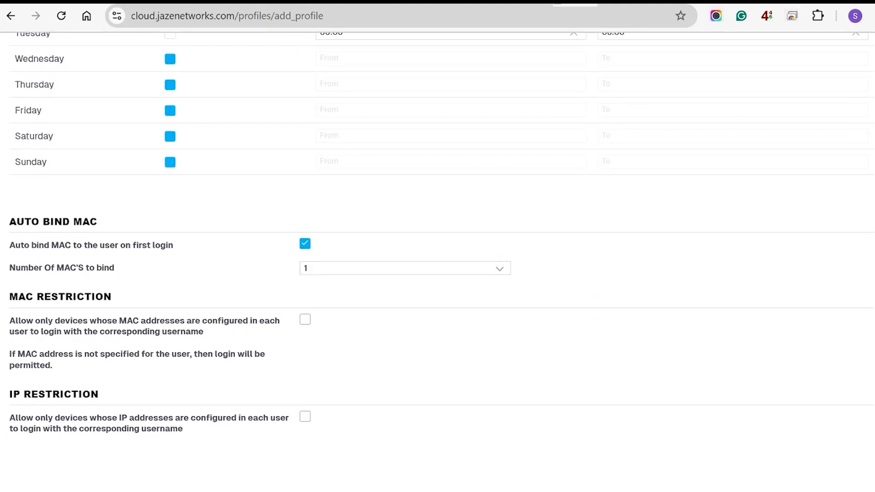
click(405, 268)
click(404, 269)
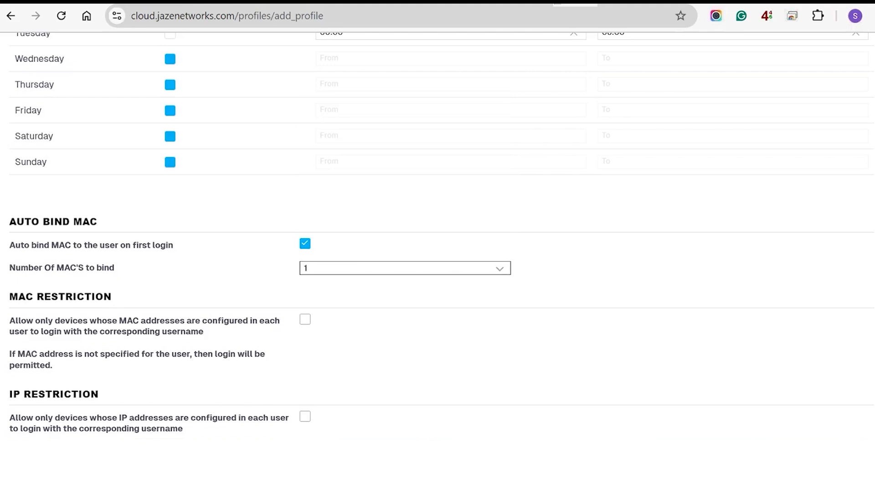
click(305, 320)
scroll(305, 319, down, 6)
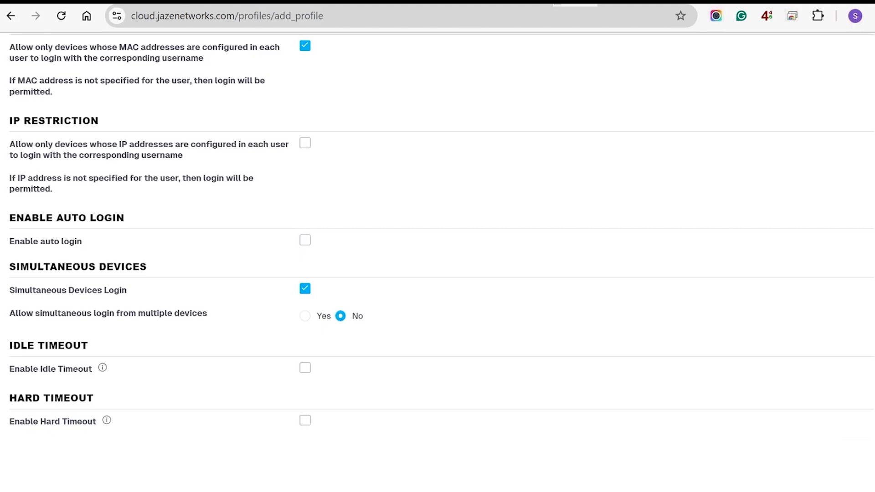
scroll(437, 246, down, 2)
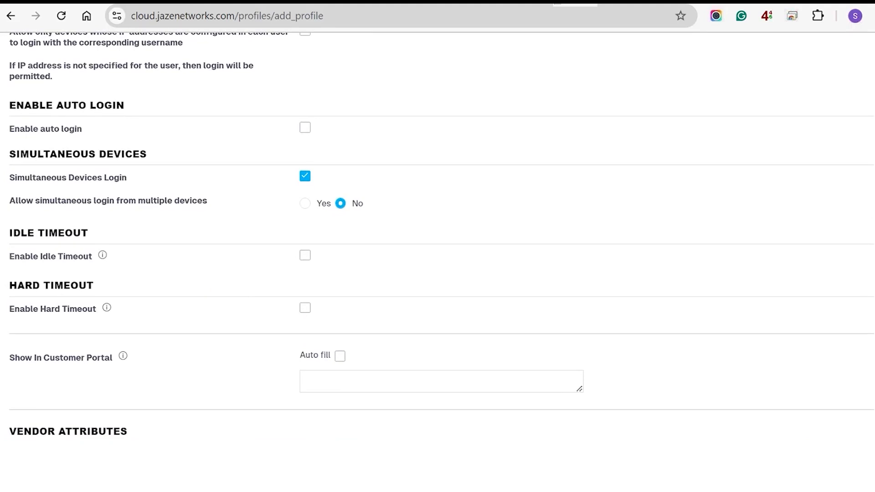
Step: Enable vendor attributes and choose Cisco as the vendor
scroll(437, 246, down, 3)
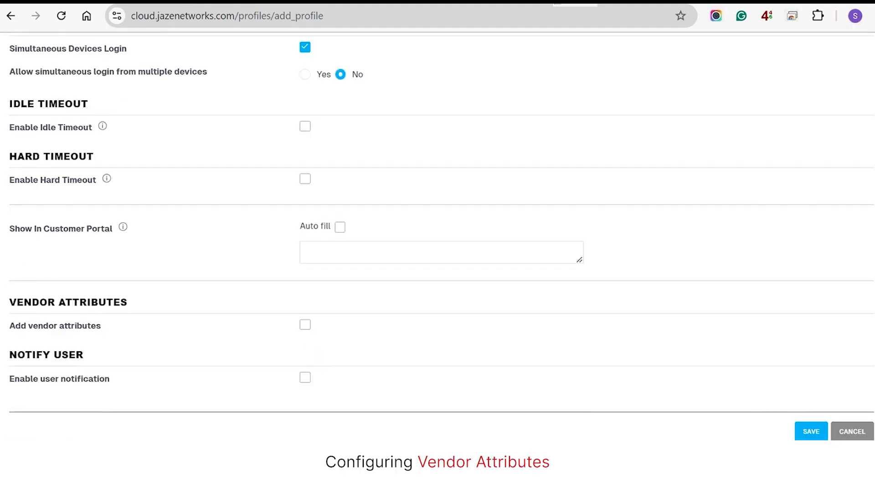
click(305, 325)
scroll(437, 246, down, 2)
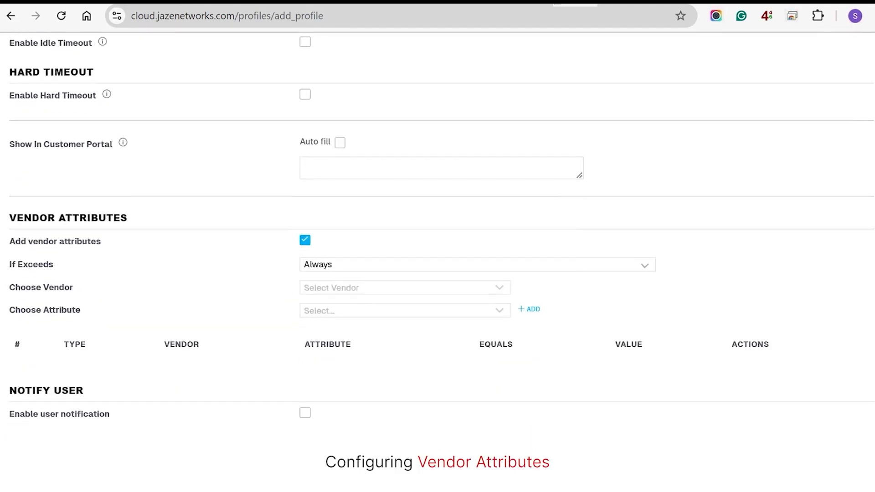
click(405, 288)
text(cisco)
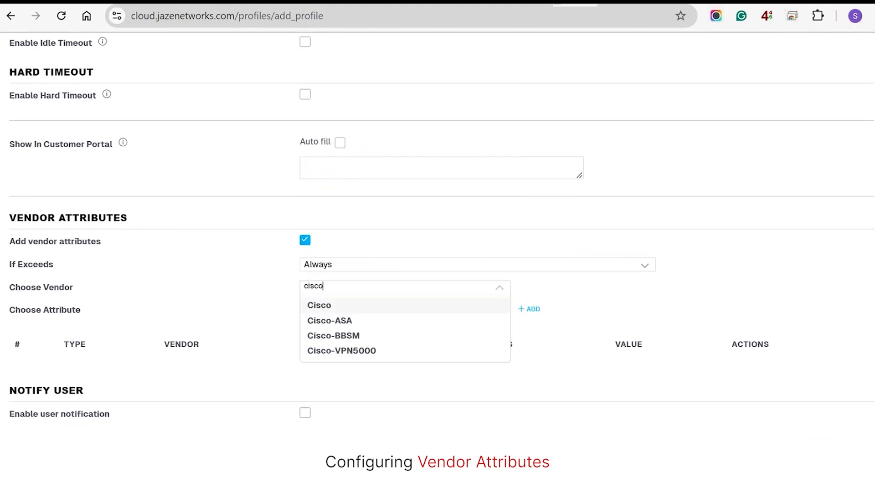
key(Return)
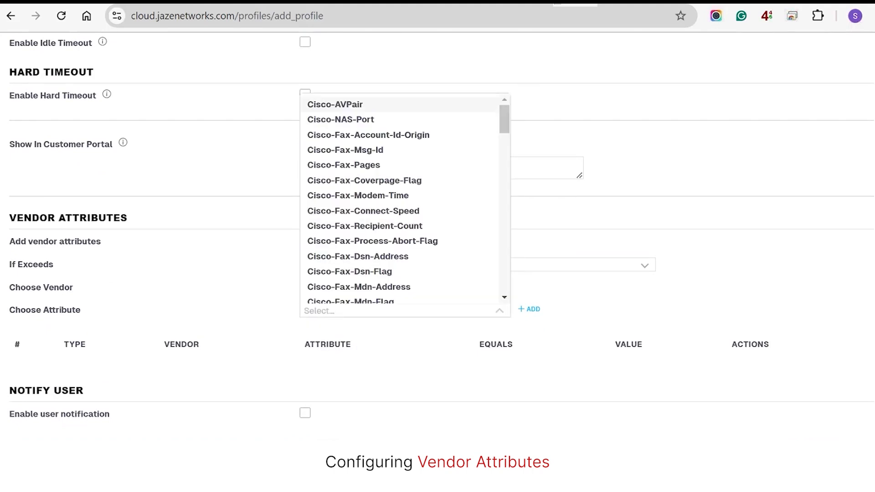
Step: Choose Cisco-Policy-Up as the attribute and open its details, closing without adding a value
text(poli)
key(Return)
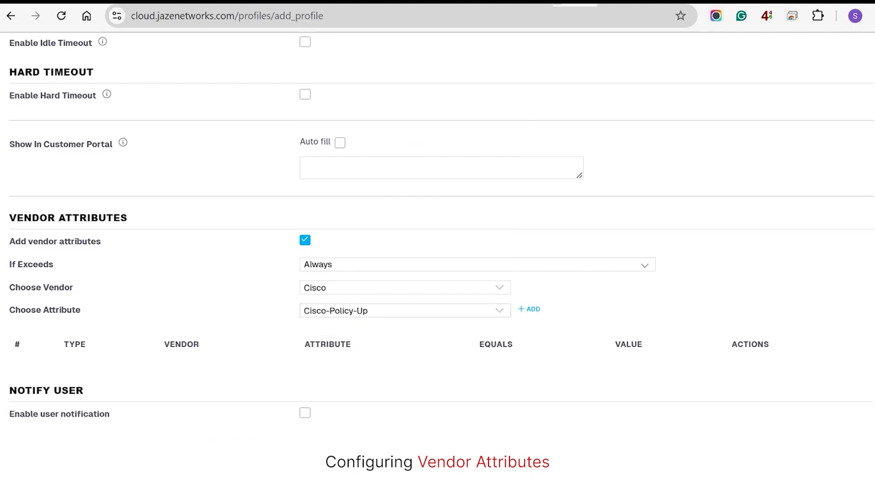
click(529, 309)
text(2)
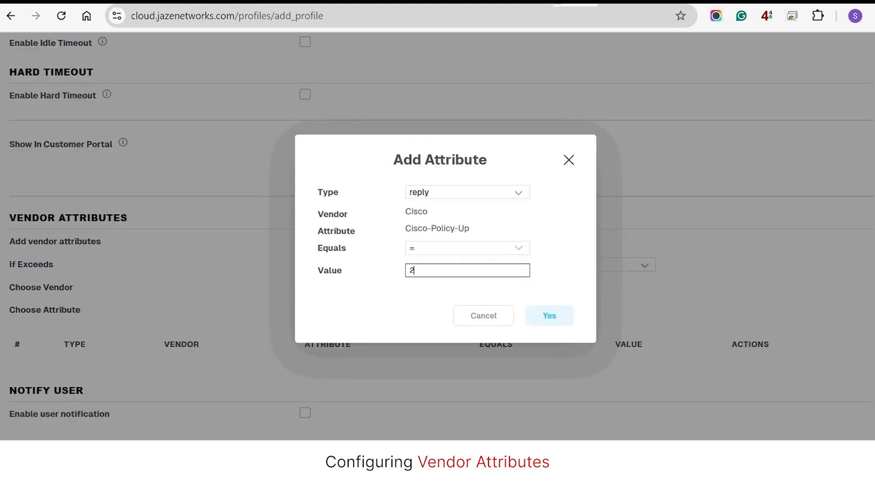
key(BackSpace)
click(483, 316)
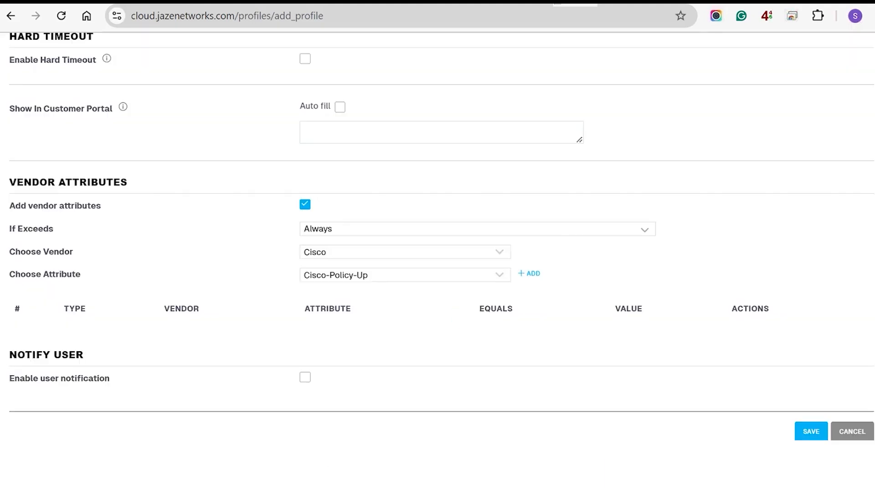
Step: Enable SMS user notifications at a 60% limit with Bandwidth Restriction, then save the package
click(305, 377)
click(404, 401)
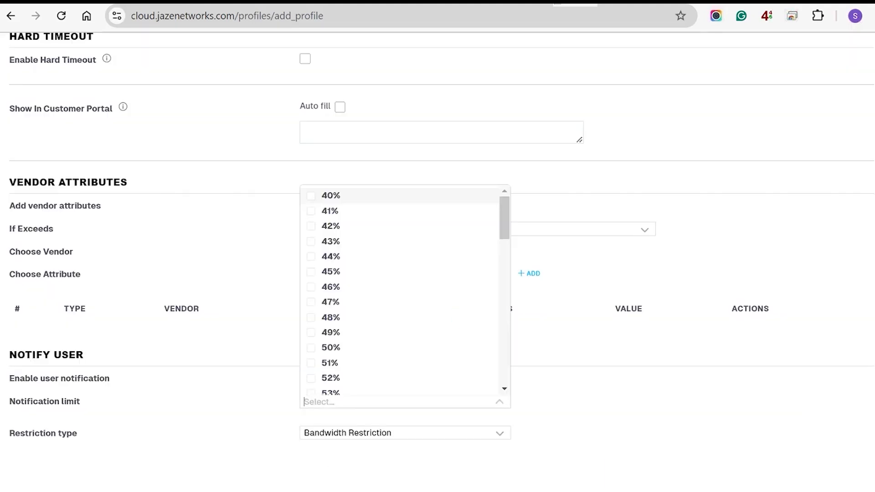
scroll(404, 273, down, 2)
scroll(327, 252, down, 3)
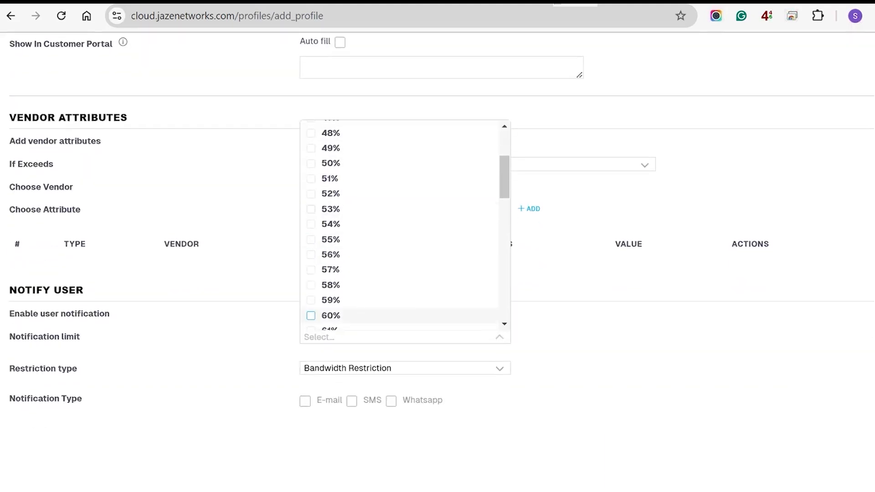
click(331, 315)
click(405, 368)
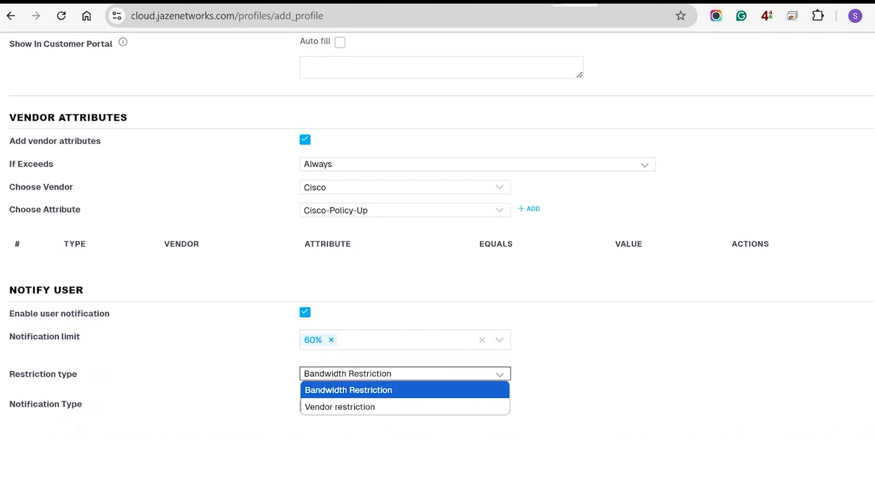
click(406, 389)
click(352, 406)
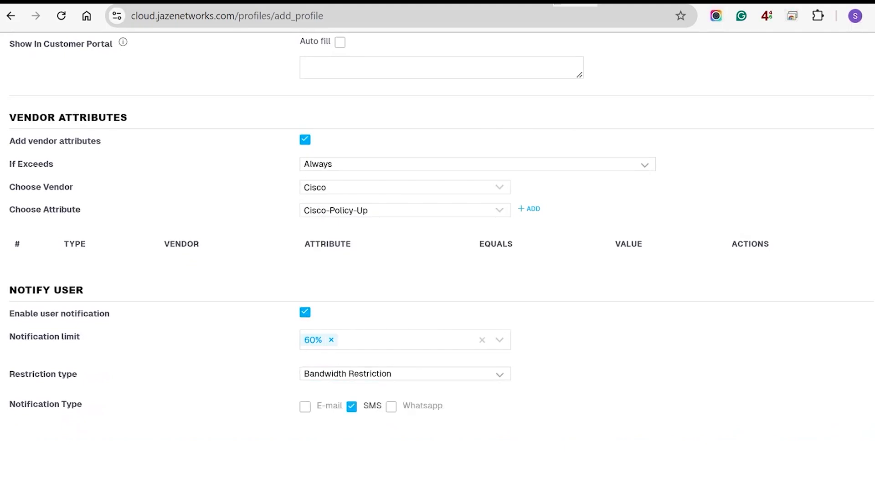
scroll(352, 406, down, 1)
click(811, 430)
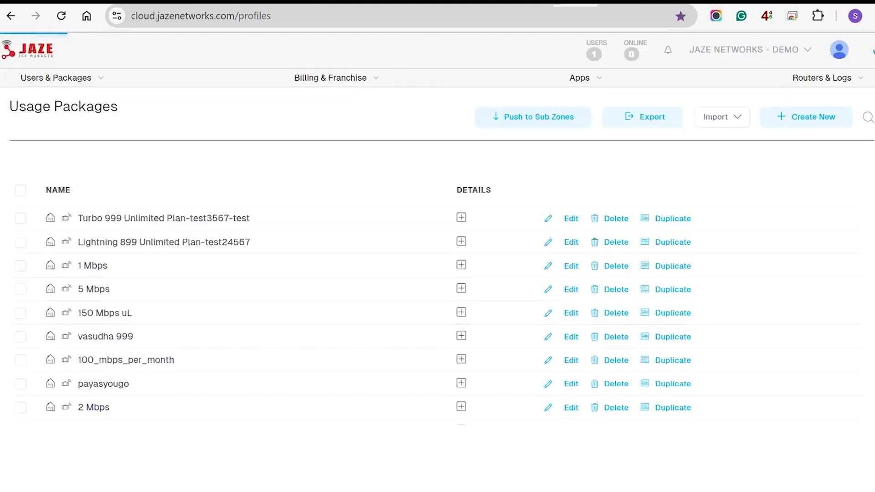
Step: In User Management, create group '200 Mbps - 899' linked to the 200 Mbps - 899 package
mouse_move(56, 78)
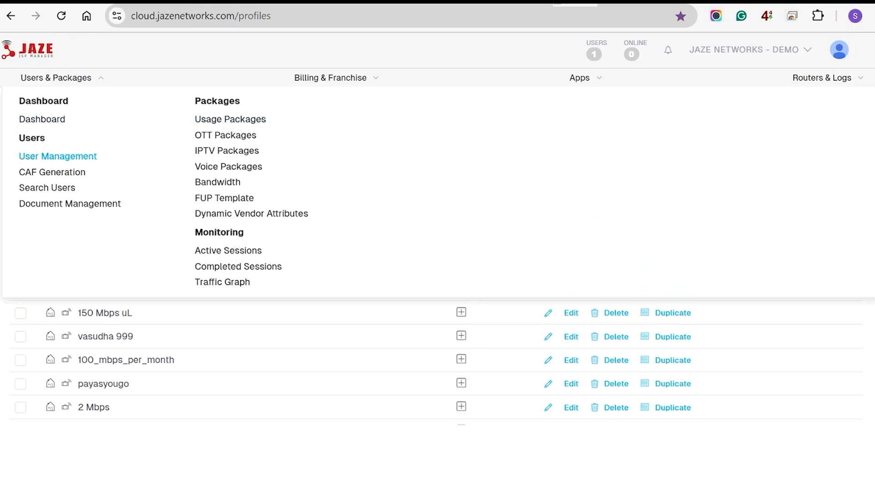
click(58, 156)
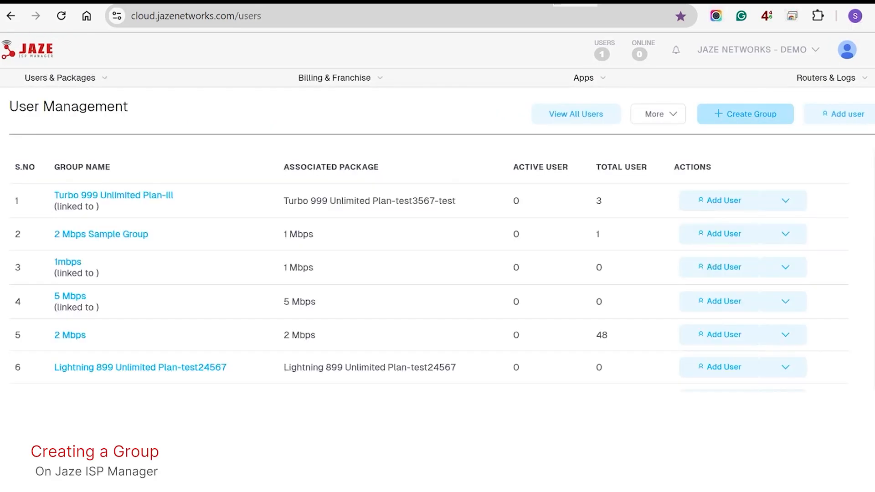
click(746, 114)
click(483, 224)
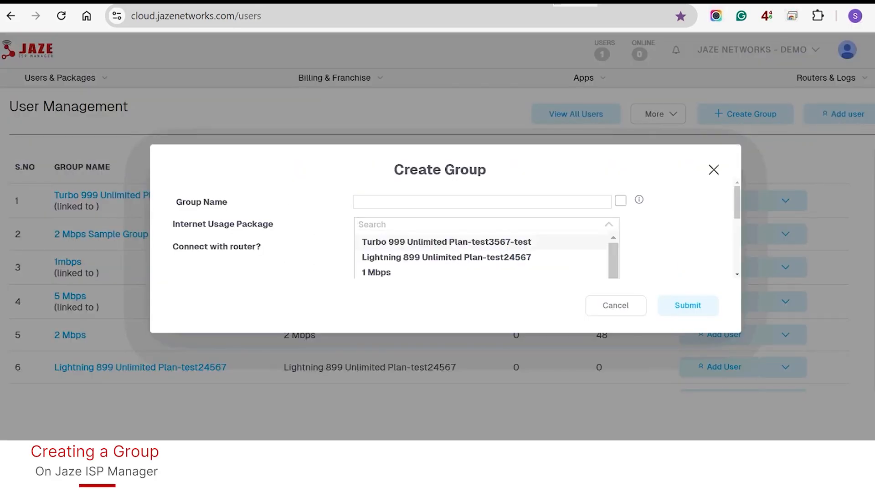
text(200)
click(424, 257)
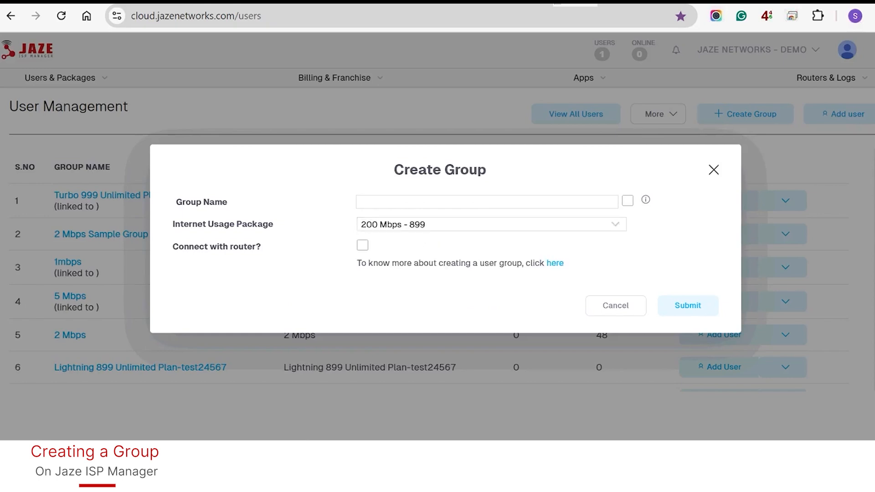
click(627, 201)
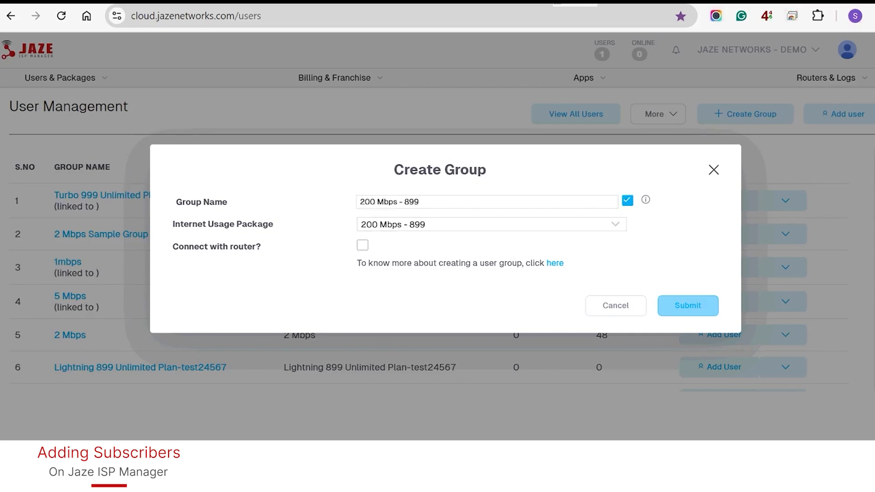
click(687, 305)
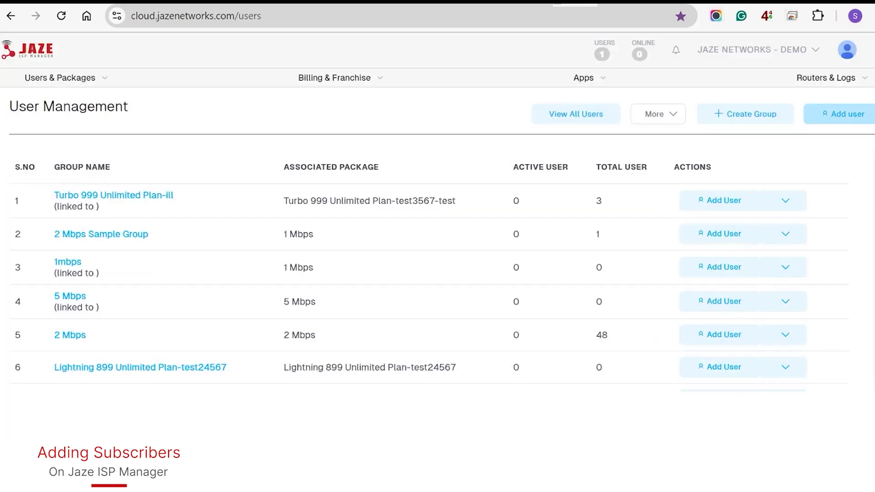
Step: Start a new subscriber with a manually entered user name and a random password
click(843, 114)
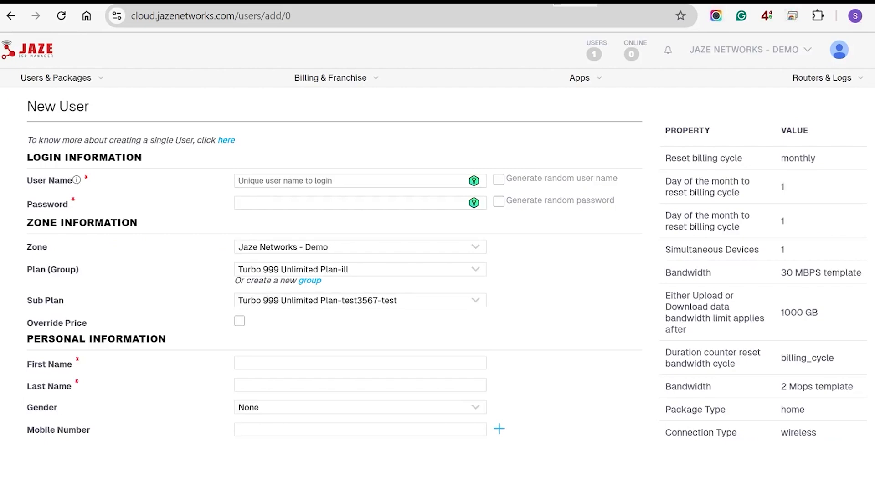
click(498, 179)
click(498, 179)
text(test432)
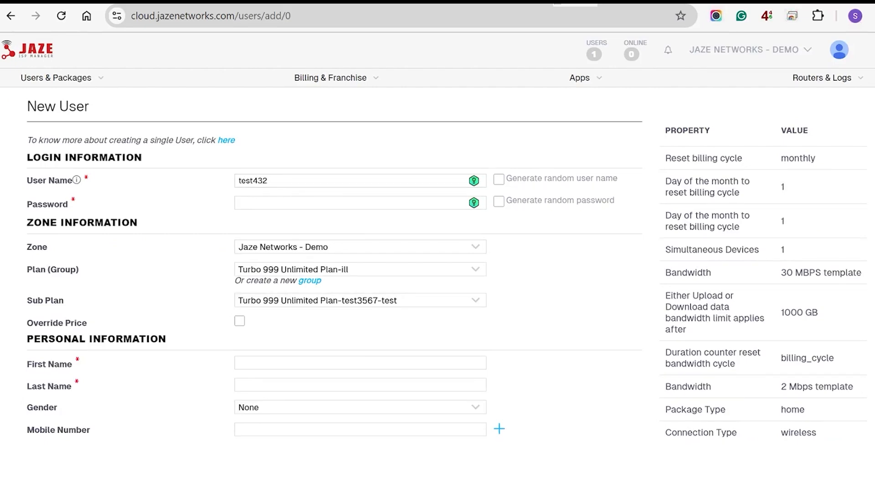
click(498, 201)
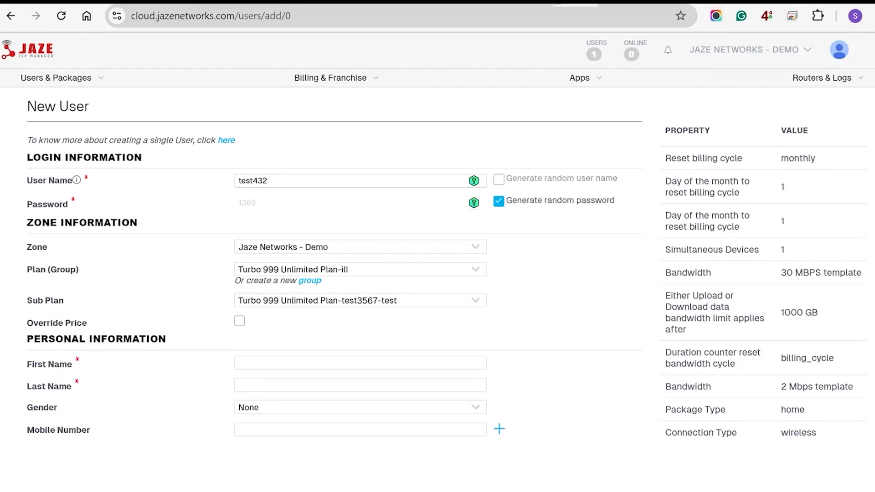
scroll(437, 236, down, 3)
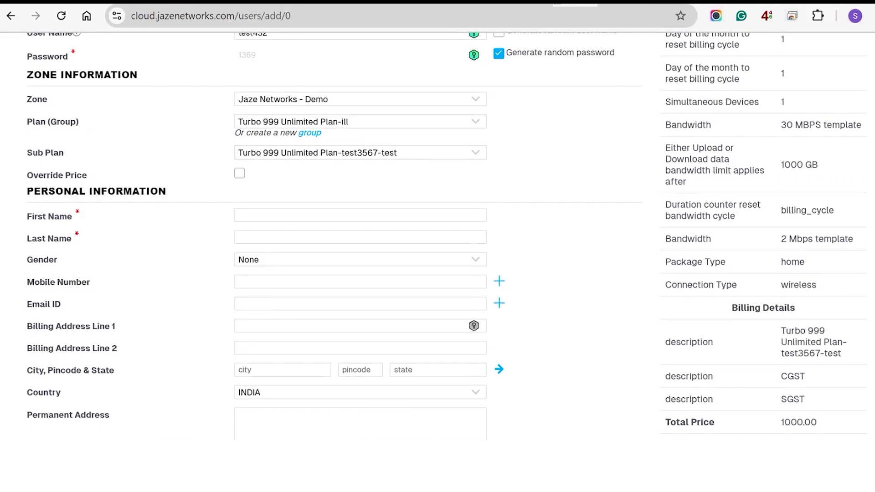
Step: Choose 200 Mbps - 899 as the subscriber's plan group and sub plan
click(238, 121)
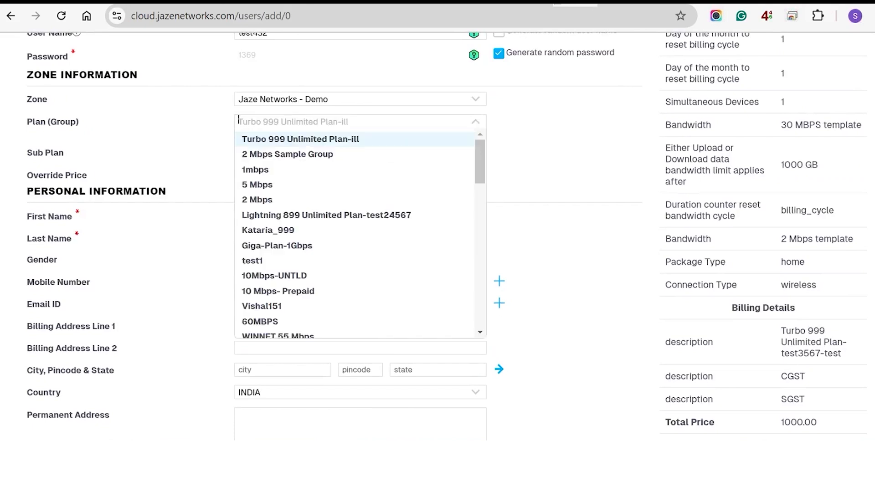
text(200)
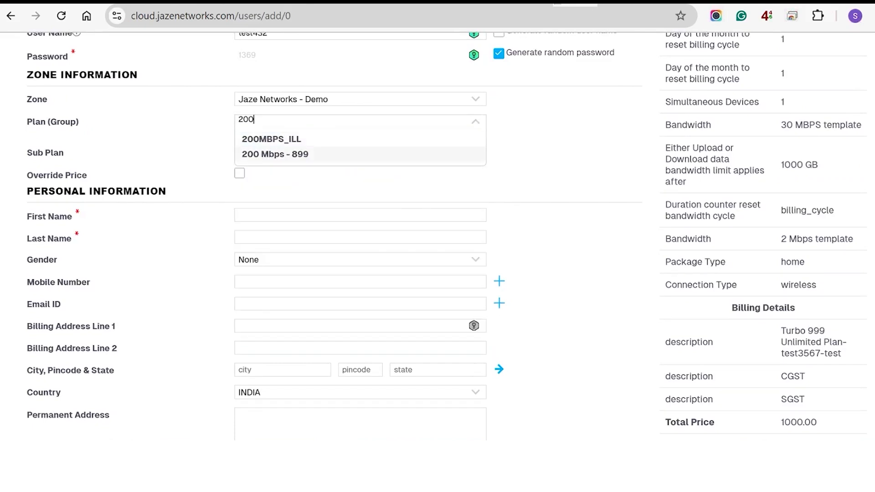
key(Return)
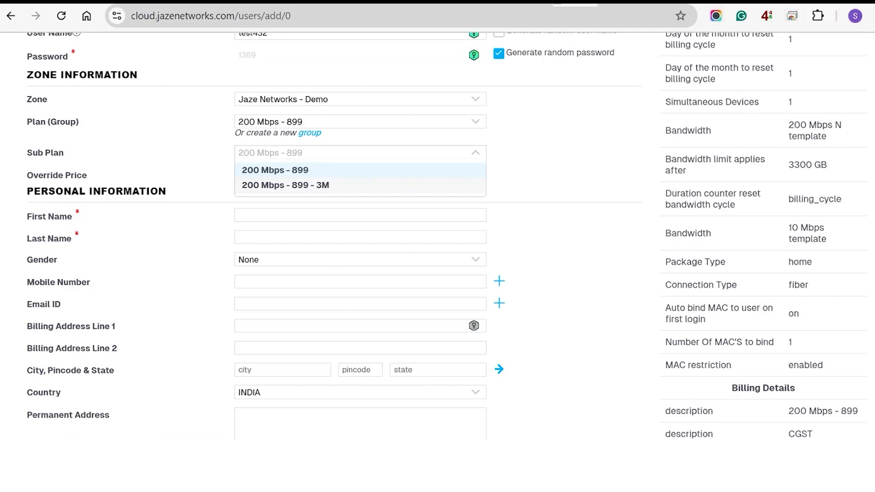
key(Return)
Step: Fill in the subscriber's first name, last name and mobile number
key(Tab)
text(jaze)
key(Tab)
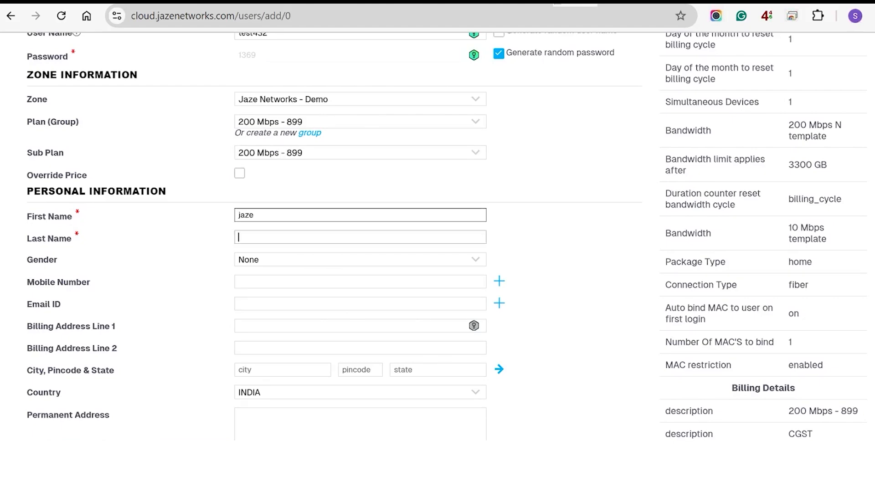
text(test)
key(Tab)
text(987654345)
key(Tab)
key(Tab)
key(Tab)
key(Tab)
key(Tab)
key(Tab)
key(Tab)
key(Tab)
key(Tab)
key(Return)
key(Escape)
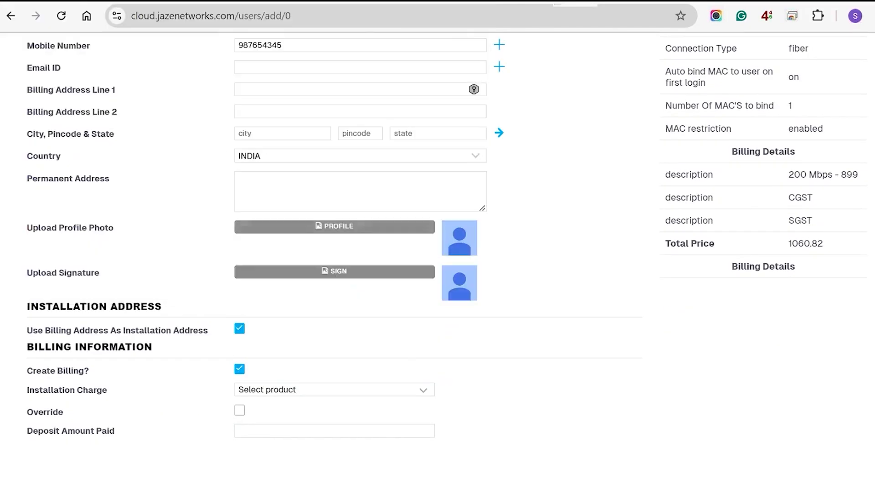
key(Tab)
key(Tab)
key(Tab)
key(Tab)
key(Tab)
key(Tab)
key(Tab)
key(Tab)
key(Tab)
key(Tab)
key(Tab)
key(Tab)
key(Tab)
key(Tab)
key(Tab)
key(Tab)
key(Tab)
key(Tab)
key(Tab)
key(Tab)
Step: Keep user type Home and add Aadhar Card ID proof with its number
click(335, 295)
click(334, 308)
scroll(334, 236, down, 5)
click(283, 232)
click(263, 299)
scroll(334, 236, up, 2)
click(387, 348)
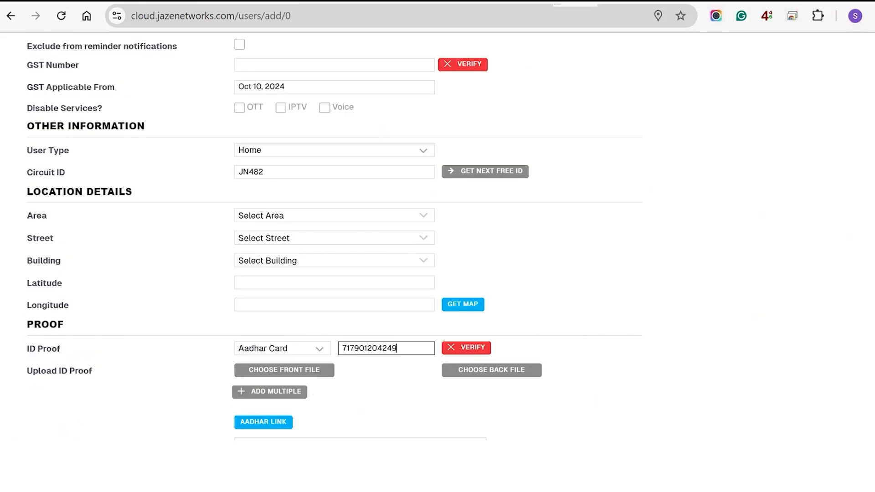
Step: Set connectivity to fiber and create the subscriber
scroll(335, 236, down, 10)
click(367, 219)
scroll(335, 235, down, 1)
click(335, 352)
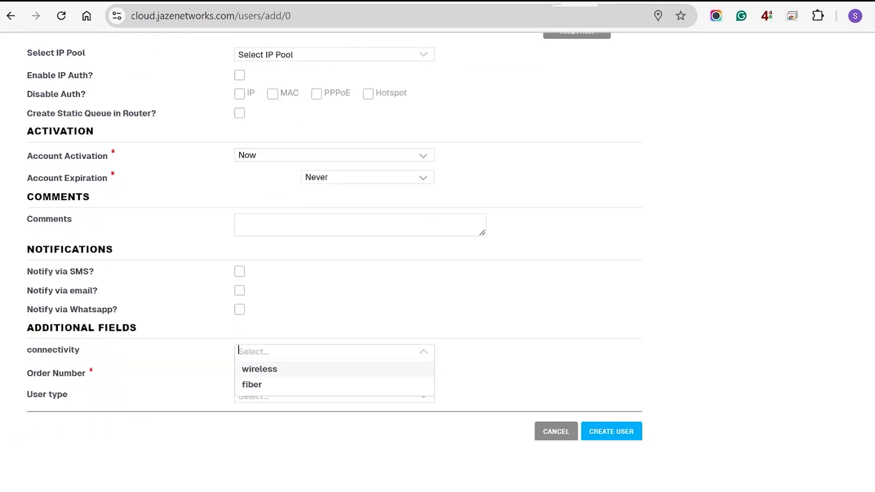
click(252, 385)
click(334, 395)
scroll(335, 395, down, 1)
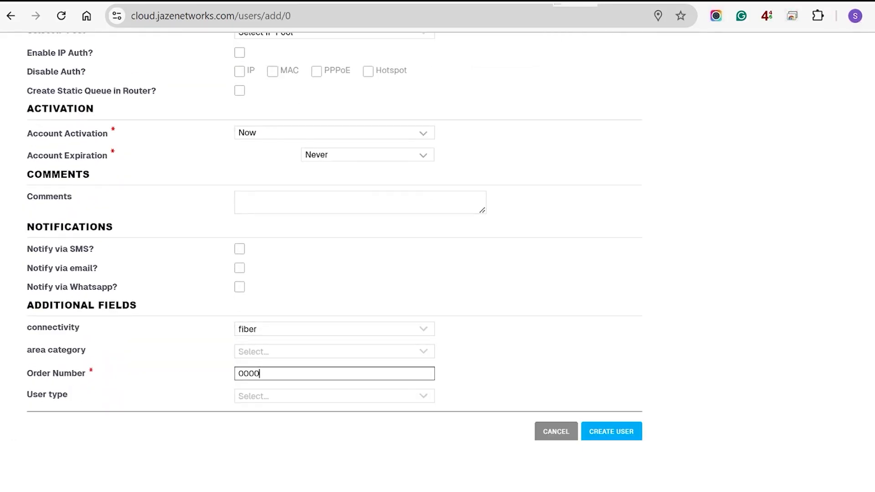
click(611, 431)
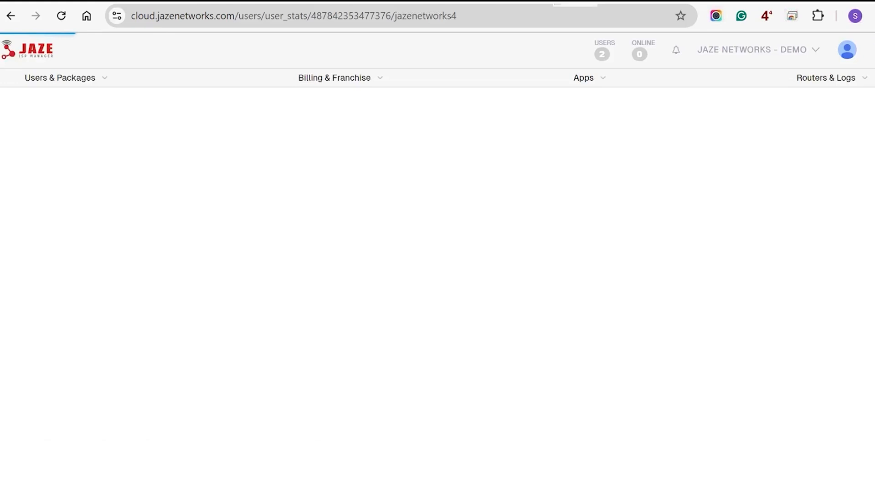